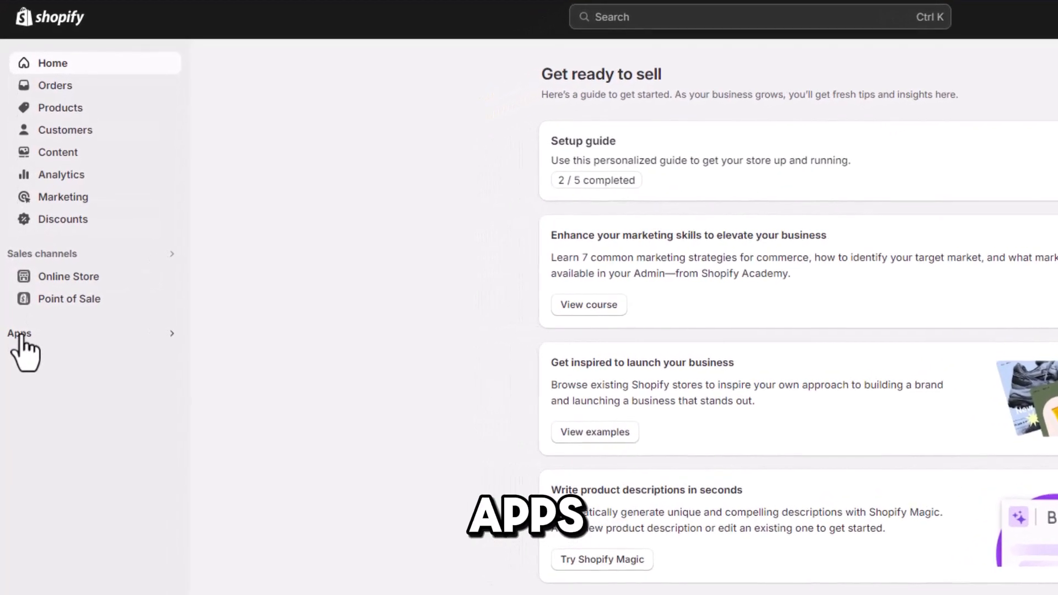
Open the Shopify App Store from the store's recommended apps.
left_click(21, 336)
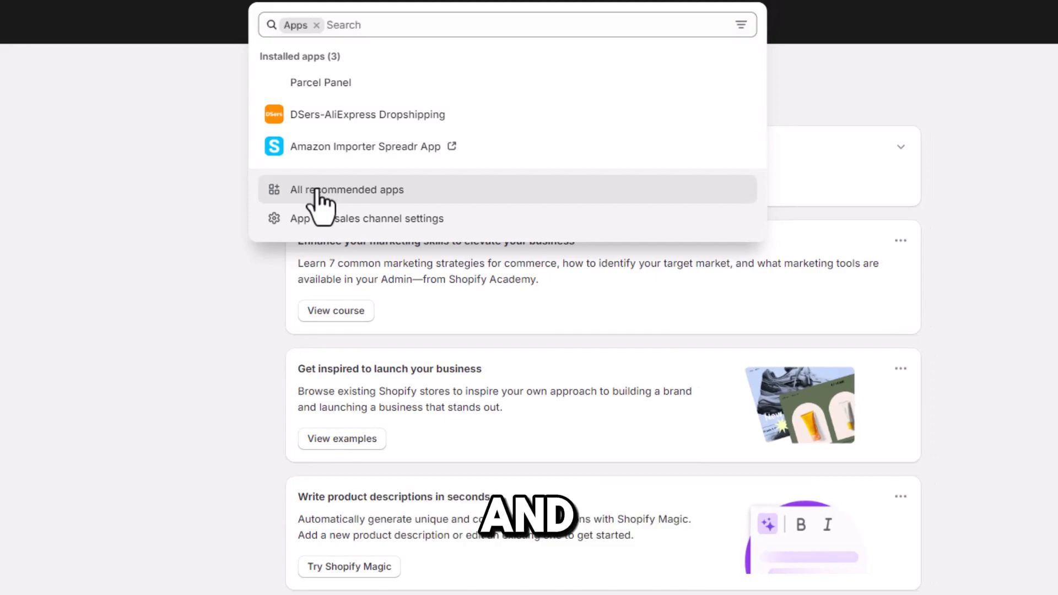
left_click(315, 189)
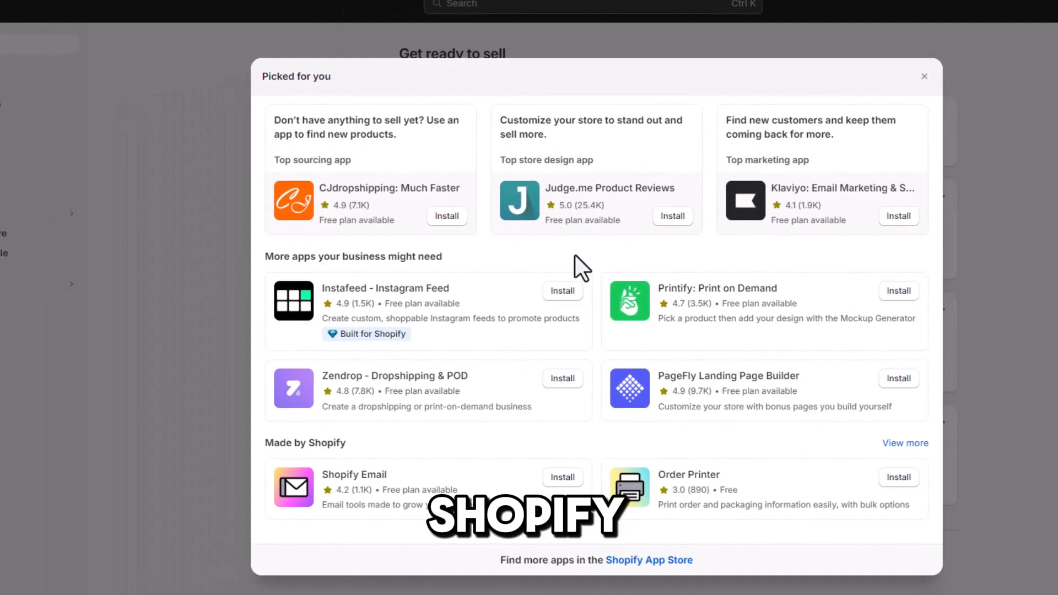
left_click(653, 560)
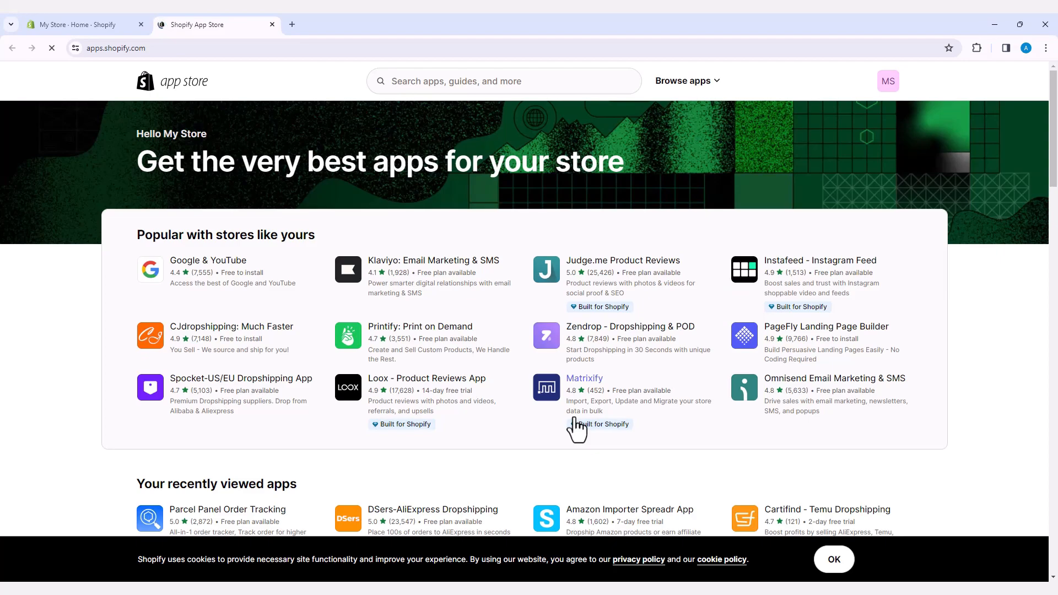
Find PageFly Landing Page Builder in the app store by searching for "PageFly Landing" and install it on the store.
left_click(428, 81)
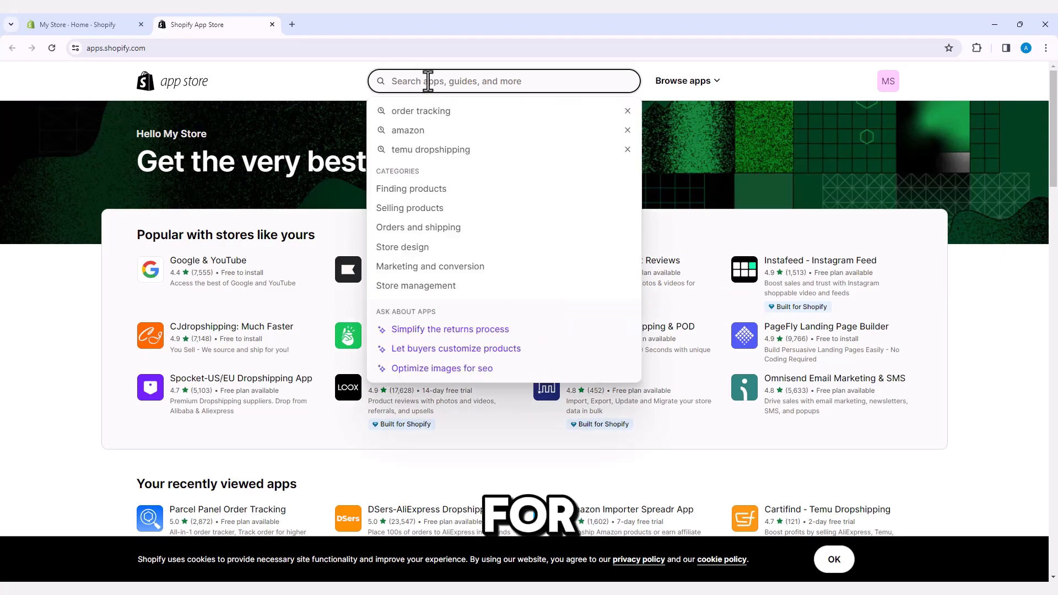
type("Page")
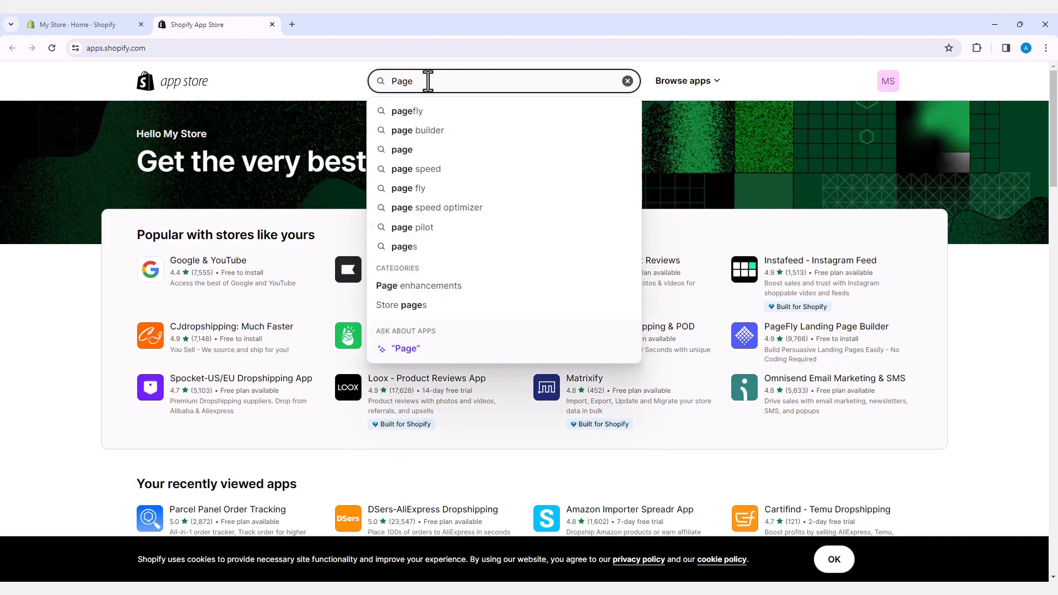
type("Fly")
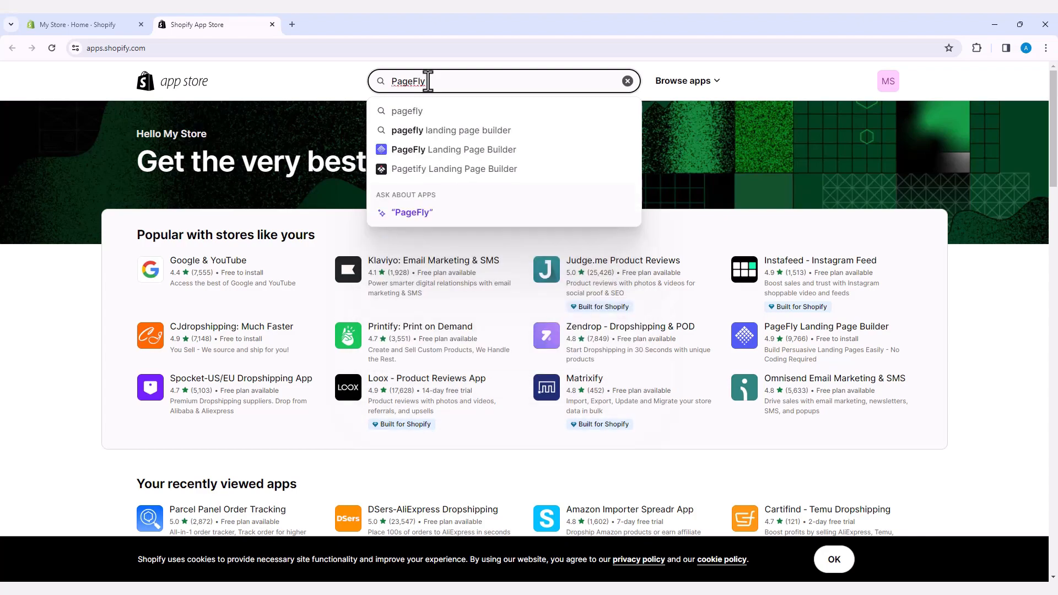
type(" Landing")
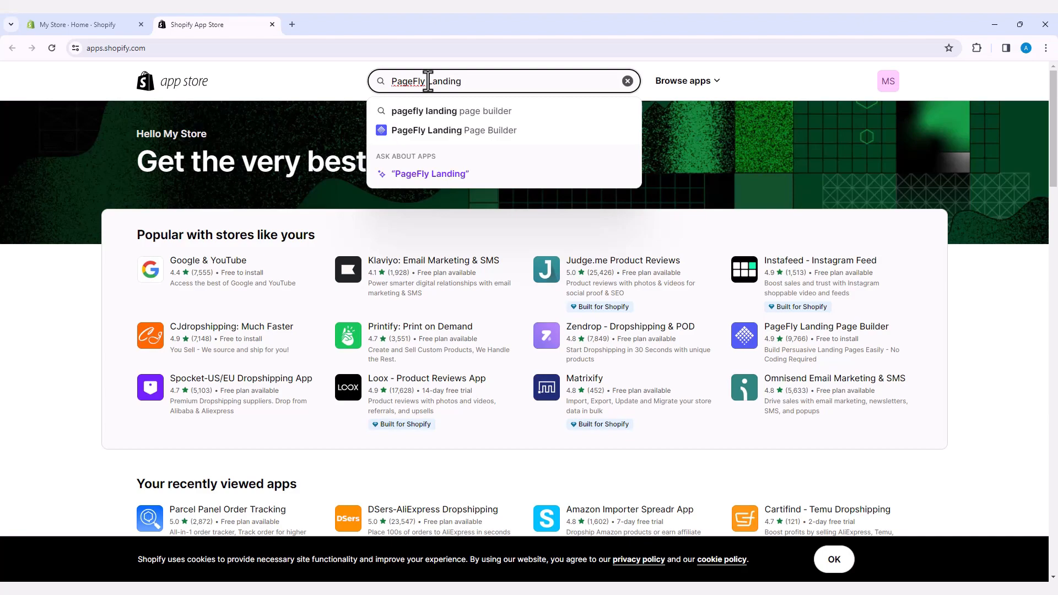
left_click(439, 130)
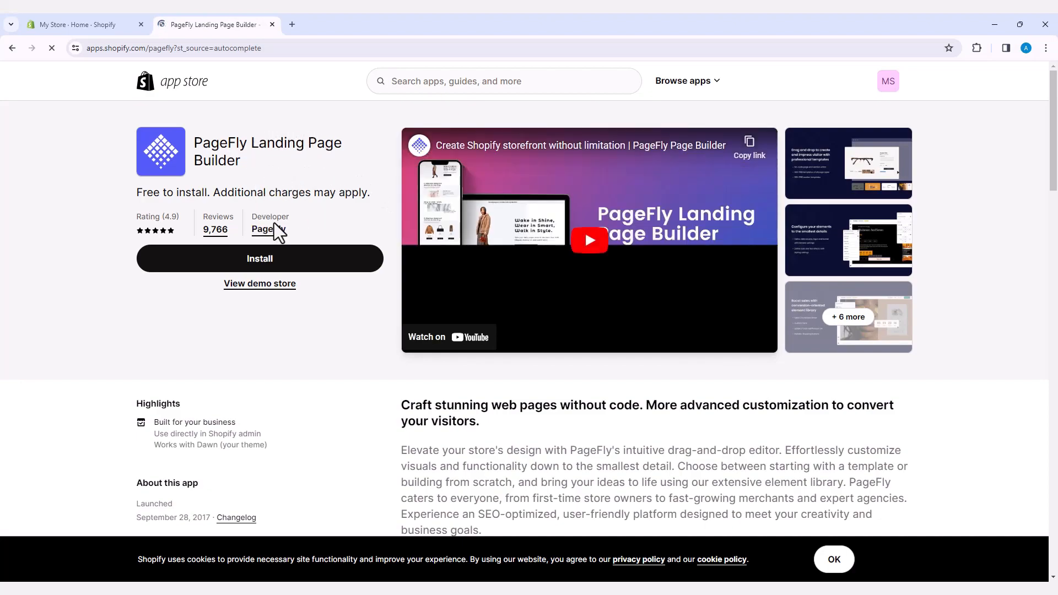
left_click(267, 270)
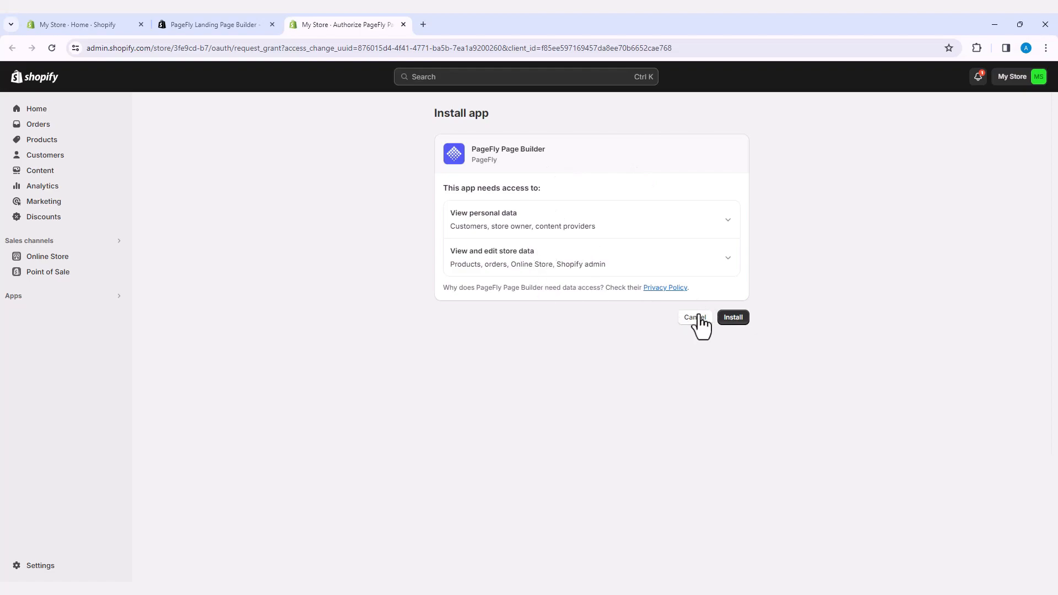
left_click(732, 320)
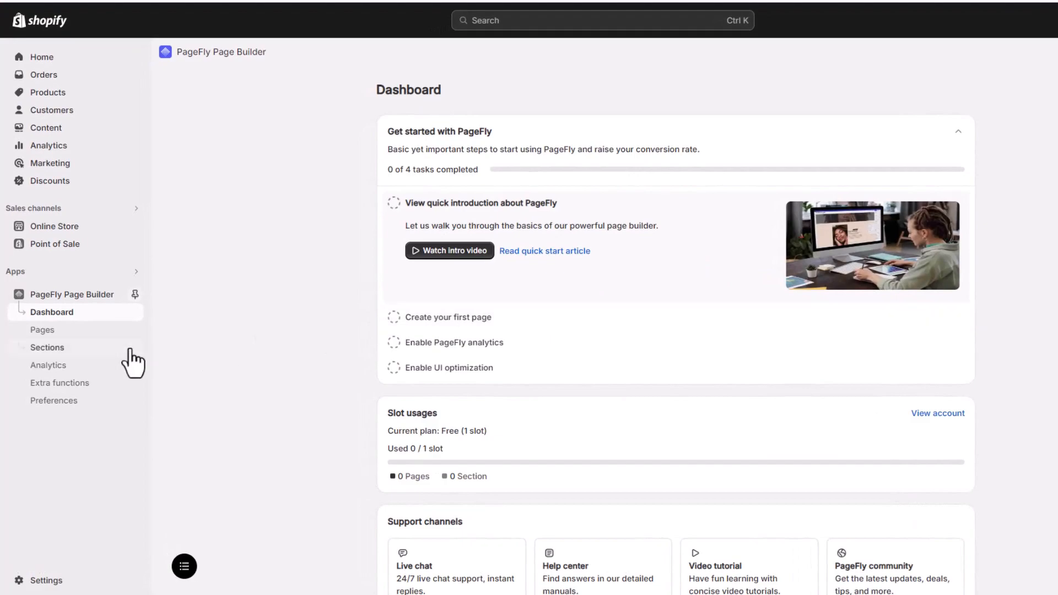
Start a Regular page from a template in PageFly and filter the templates to the Landing page type.
left_click(49, 332)
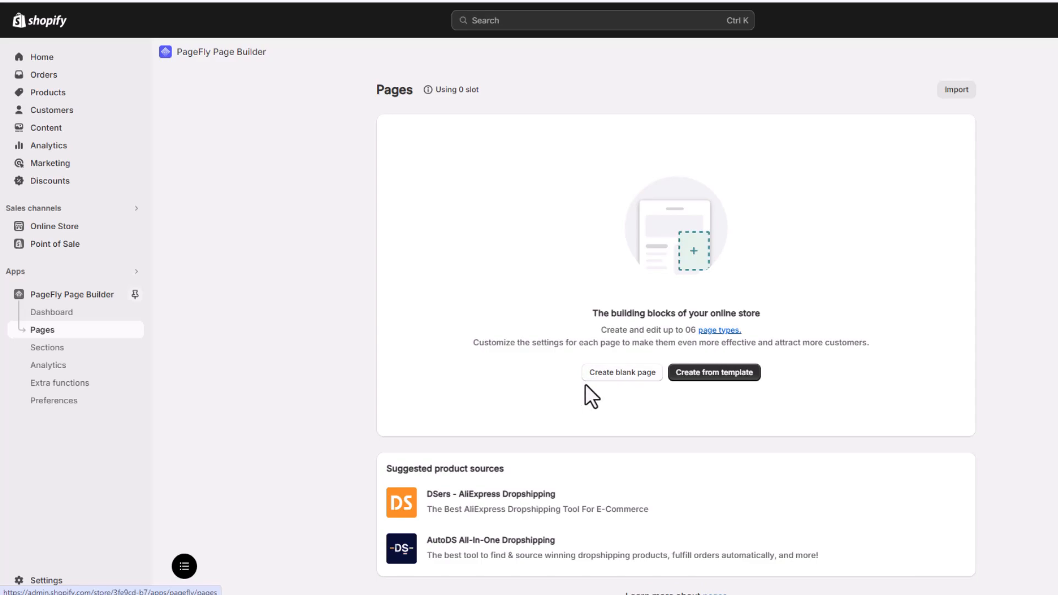
left_click(712, 376)
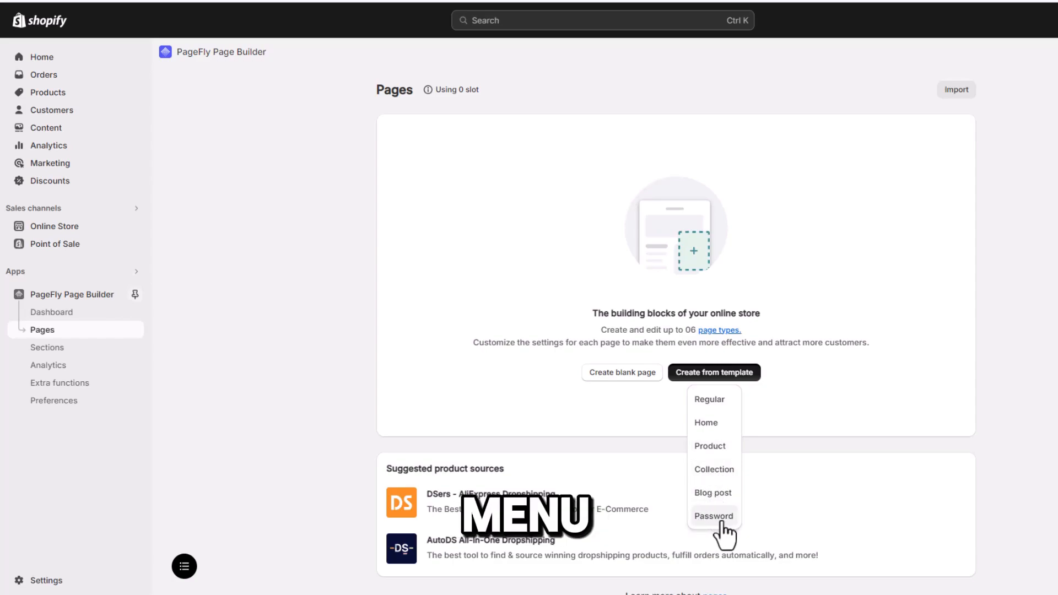
left_click(709, 399)
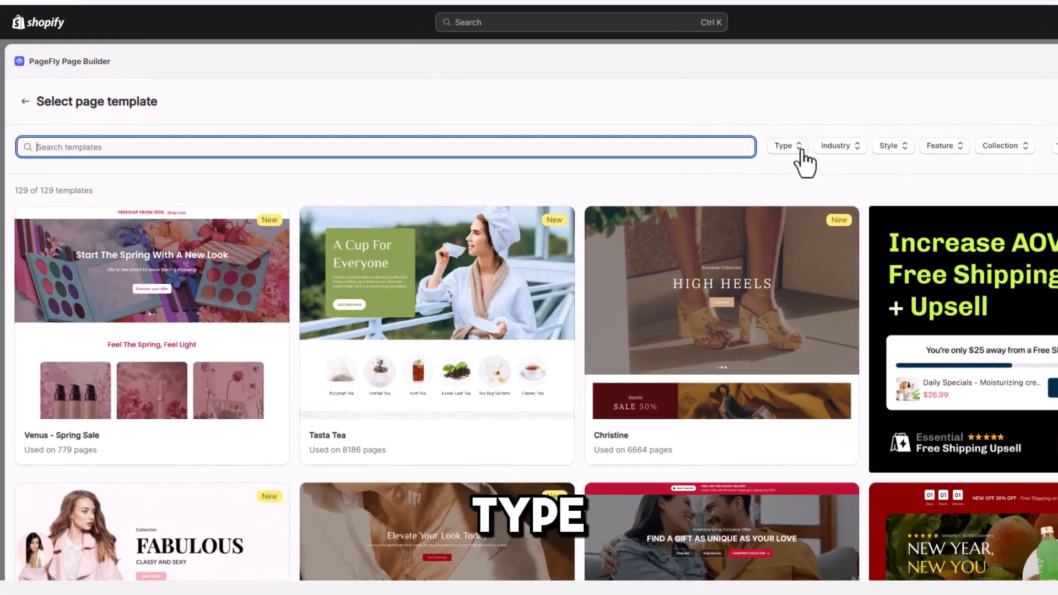
left_click(800, 150)
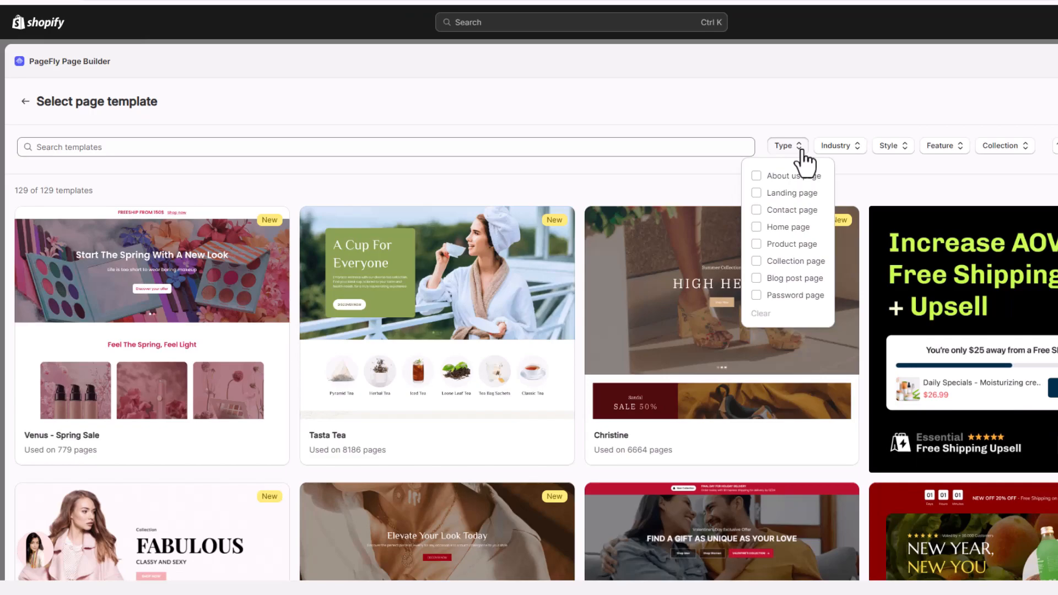
left_click(756, 193)
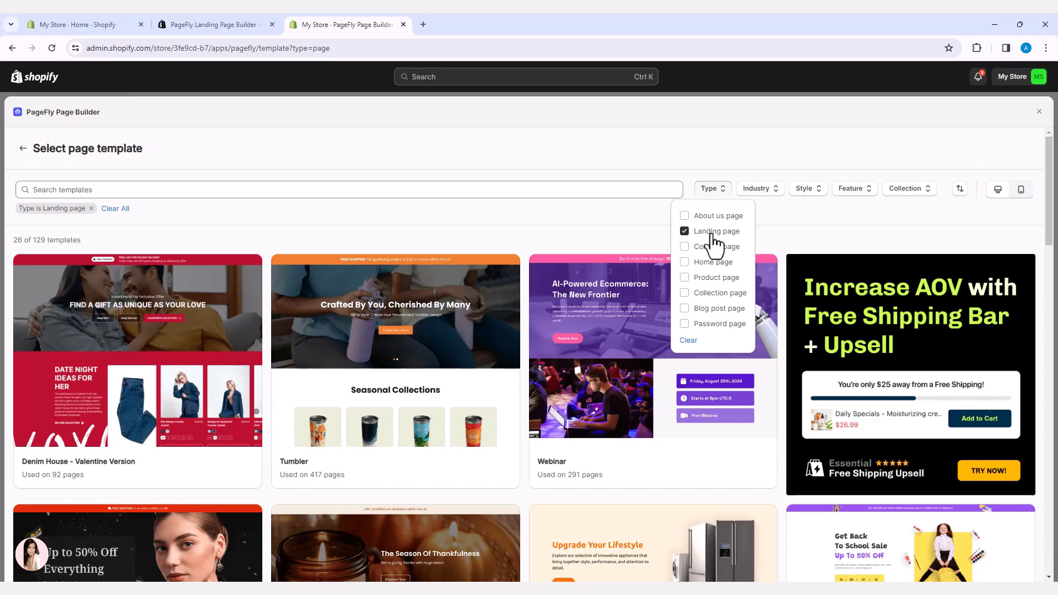
Examine the industry, style and feature options available for filtering the page templates.
left_click(777, 193)
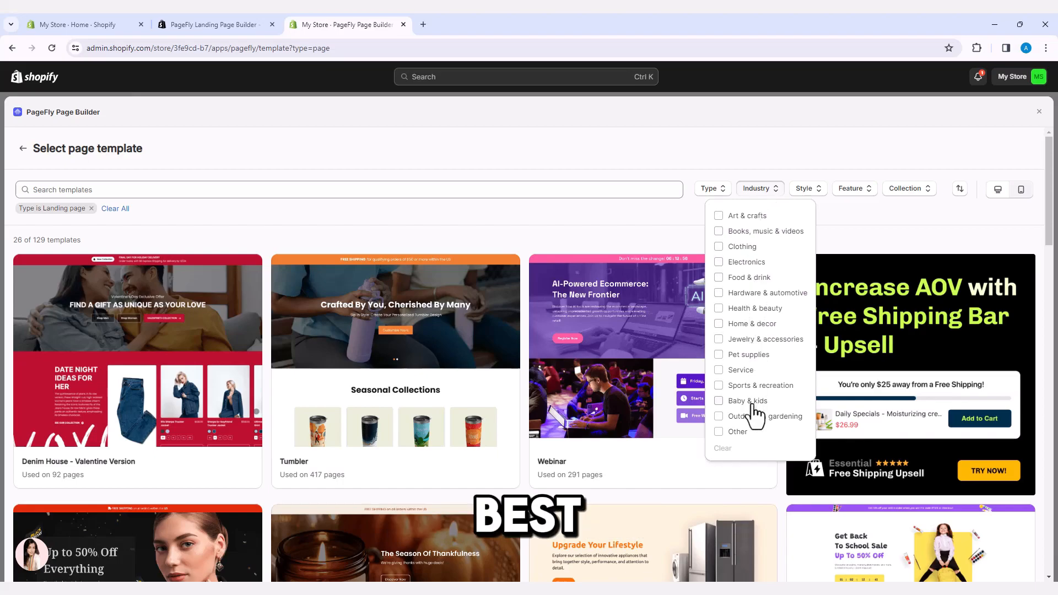
left_click(777, 191)
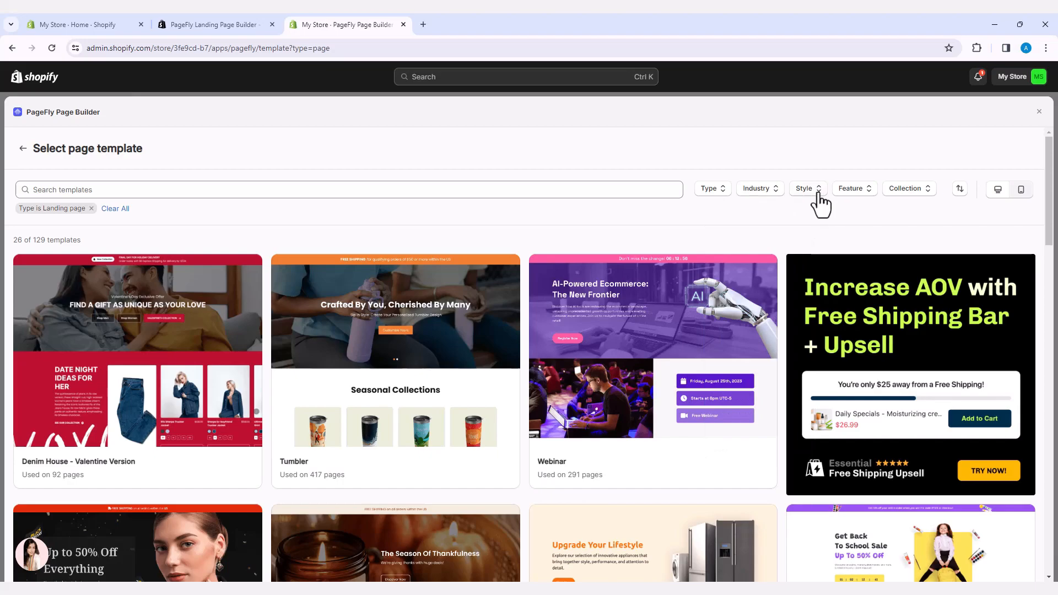
left_click(819, 193)
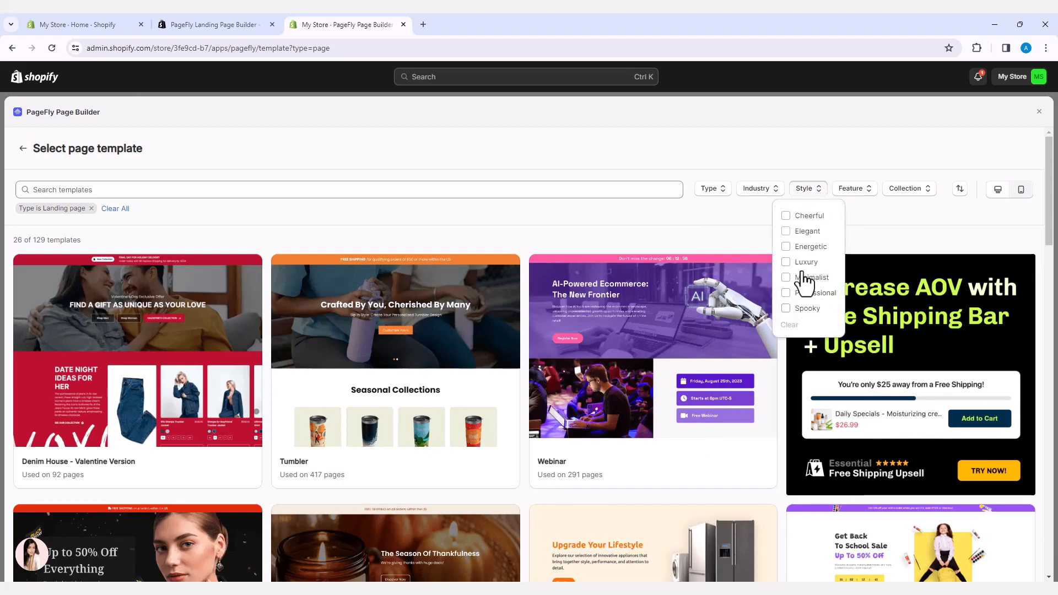
left_click(814, 192)
left_click(867, 193)
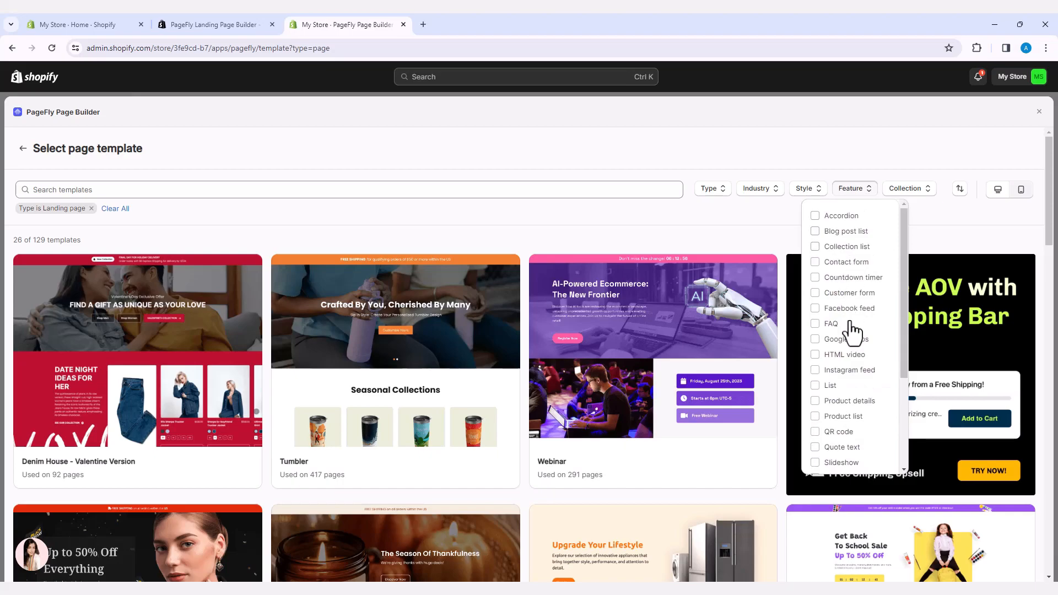
left_click(867, 193)
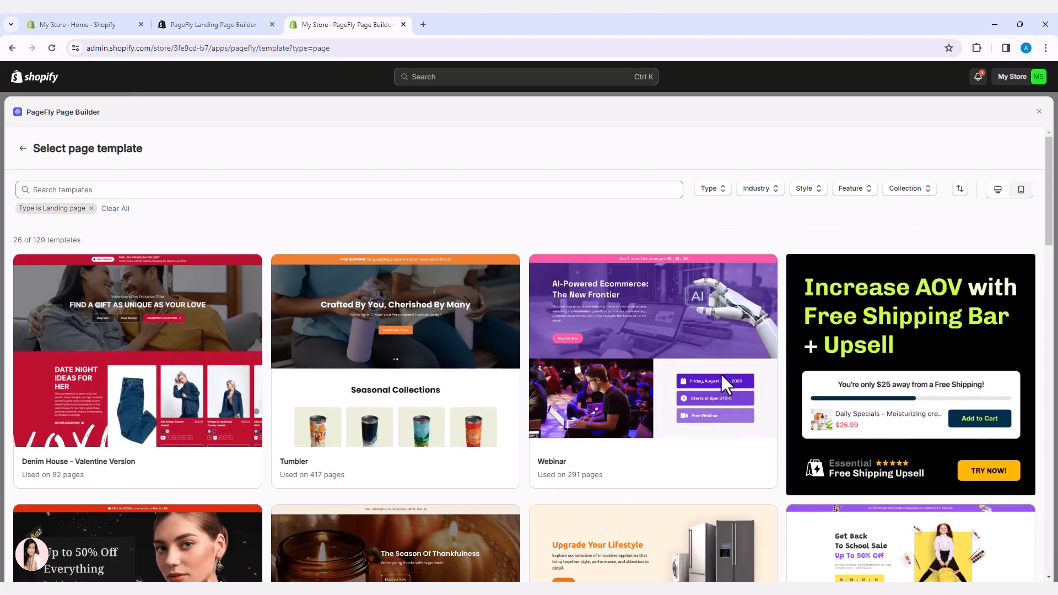
Browse the landing page templates and select the Denim House - Valentine Version template for the new page.
scroll(243, 436, "down", 1)
scroll(243, 435, "down", 3)
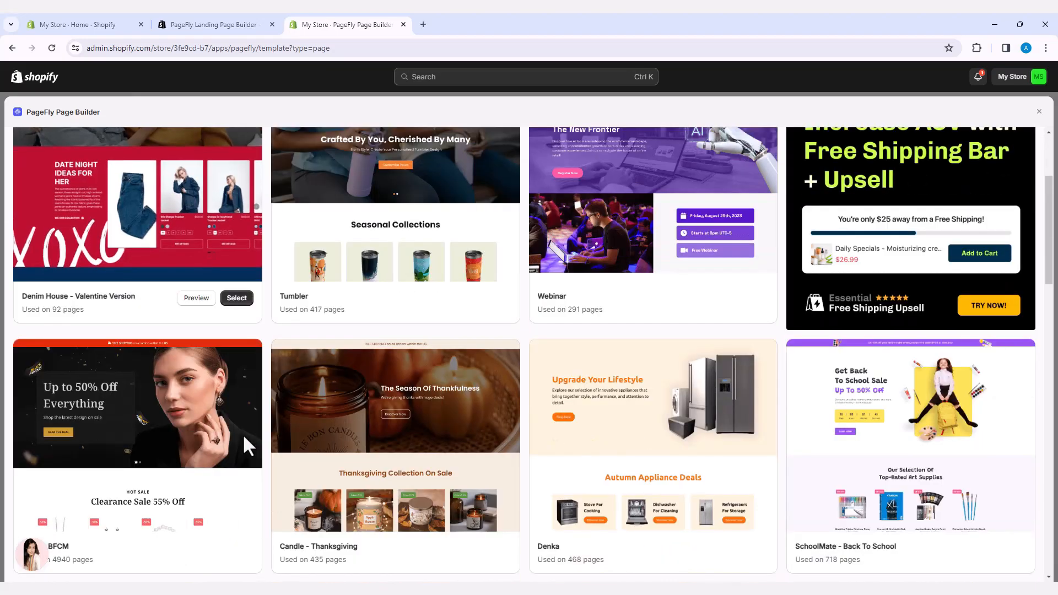
scroll(243, 437, "down", 2)
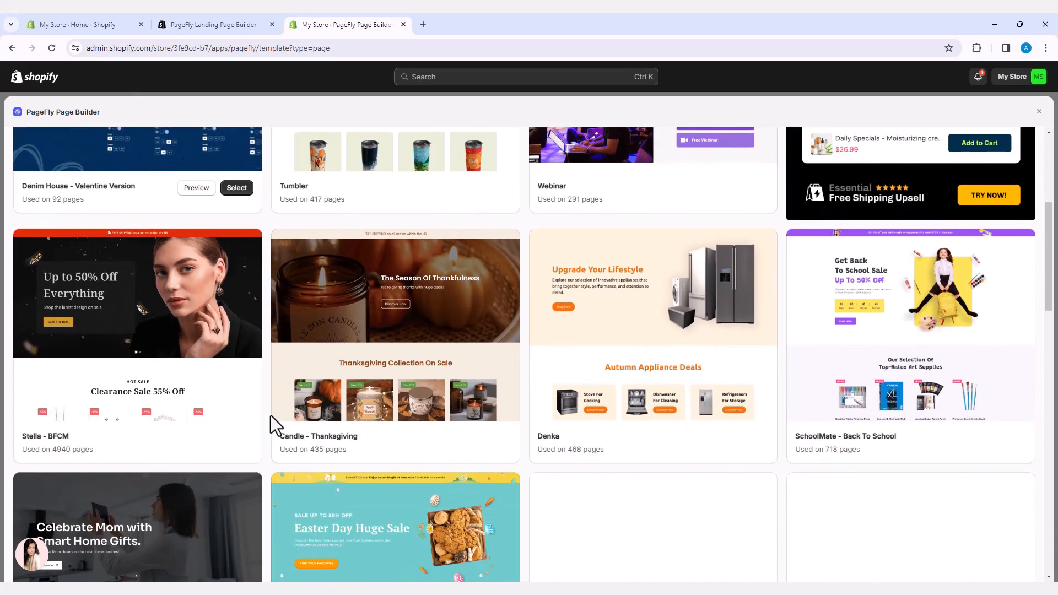
mouse_move(227, 377)
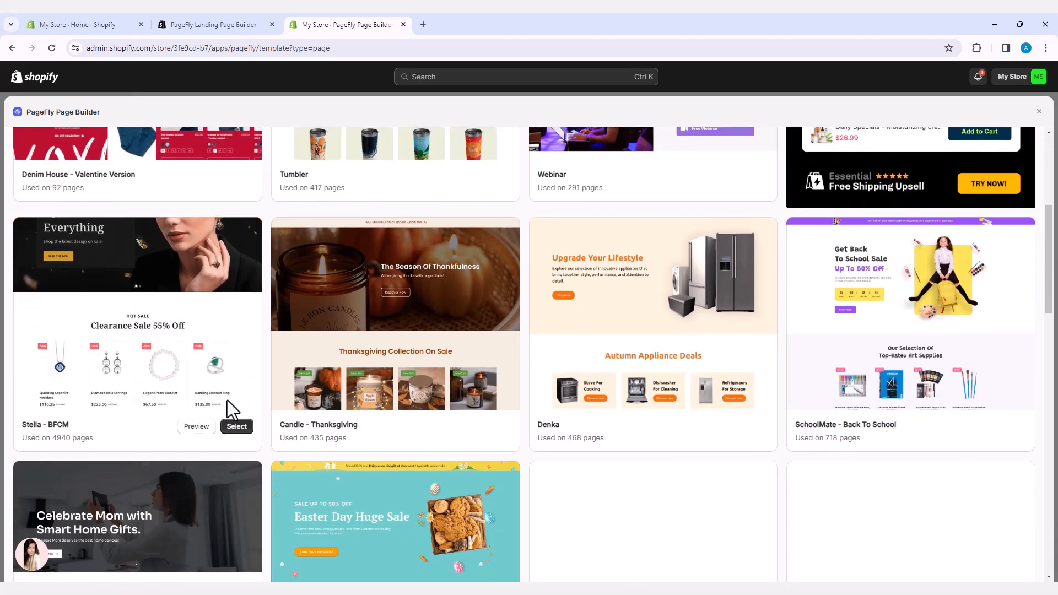
scroll(227, 400, "down", 4)
scroll(226, 397, "up", 10)
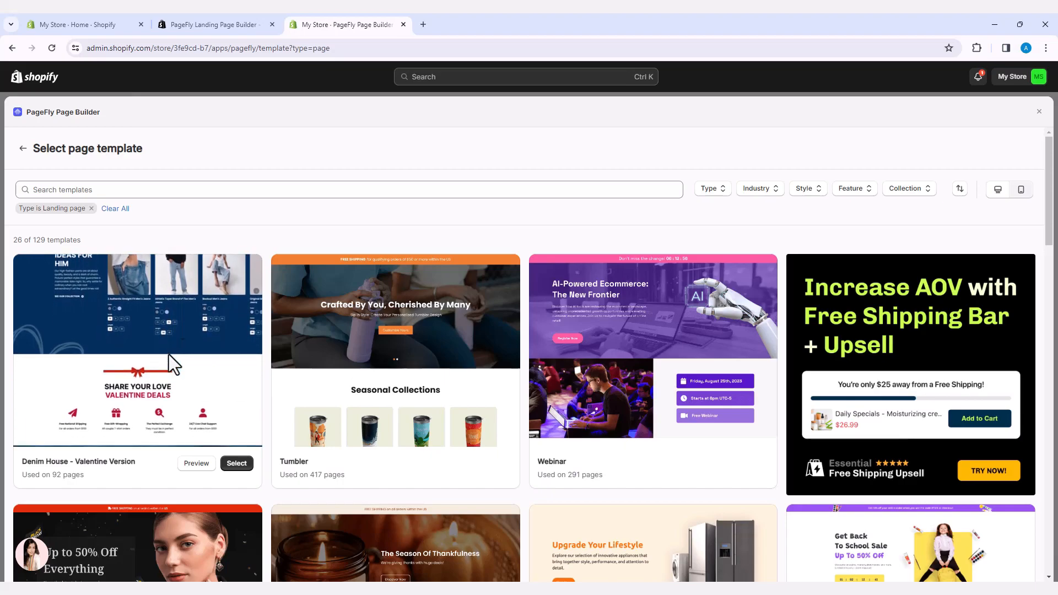
left_click(235, 464)
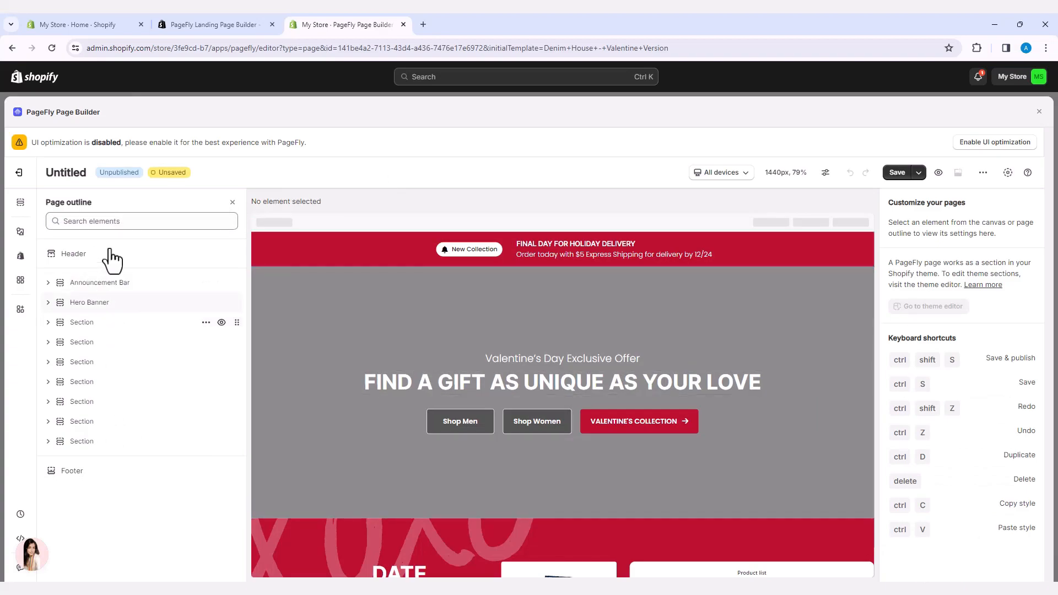
Hide the page outline and set the Hero Banner section's background style to Standard.
left_click(234, 208)
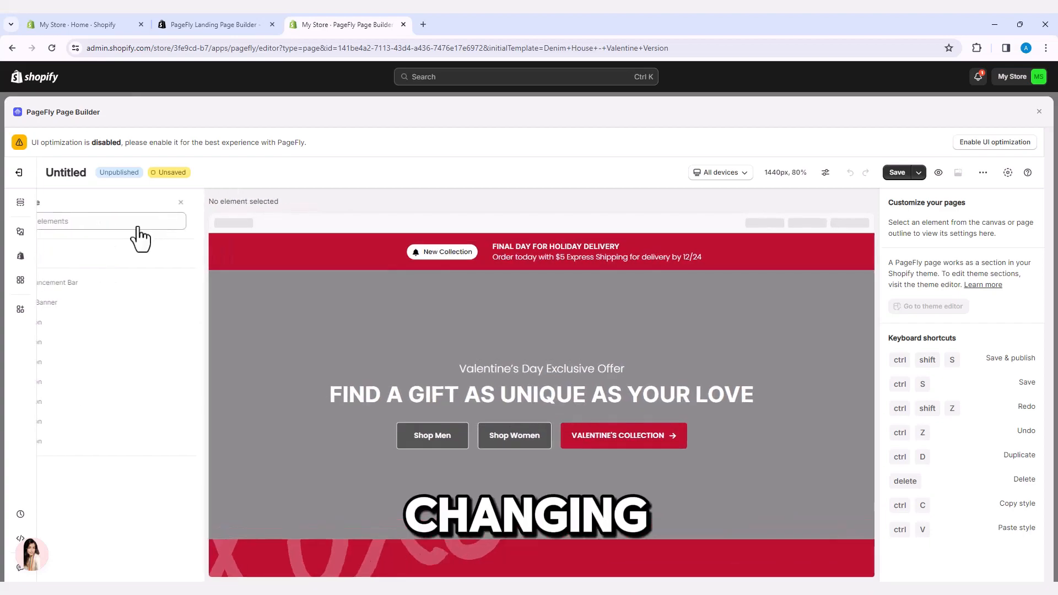
left_click(782, 353)
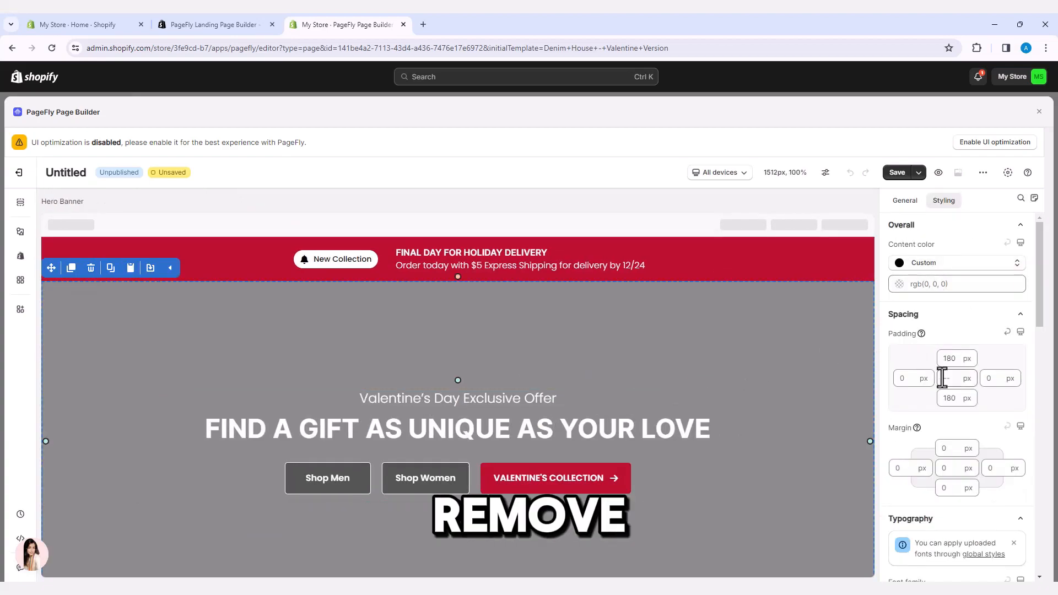
left_click(905, 202)
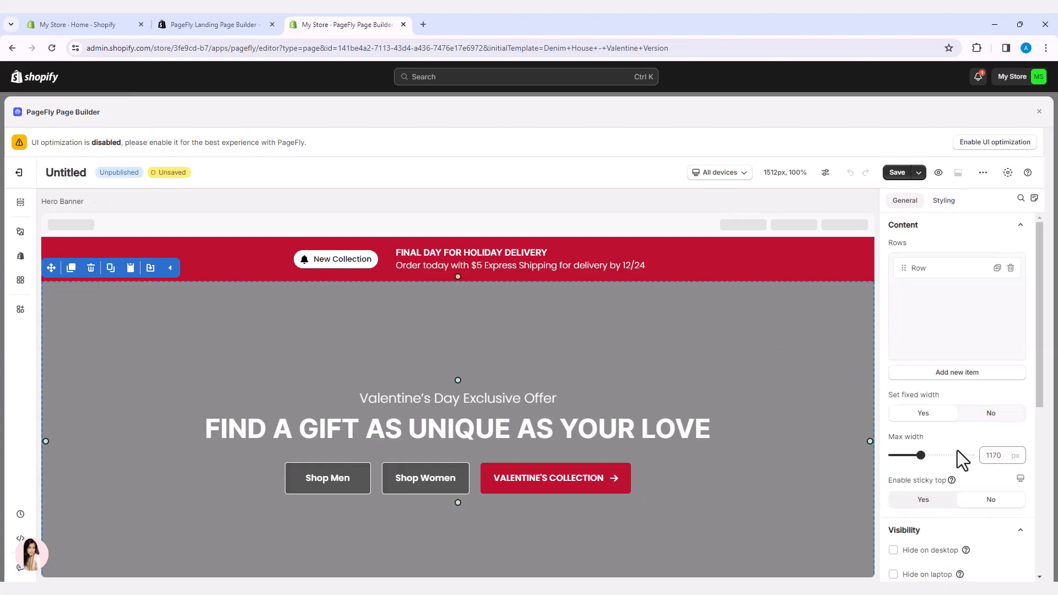
left_click(943, 200)
scroll(957, 429, "down", 8)
scroll(960, 402, "up", 1)
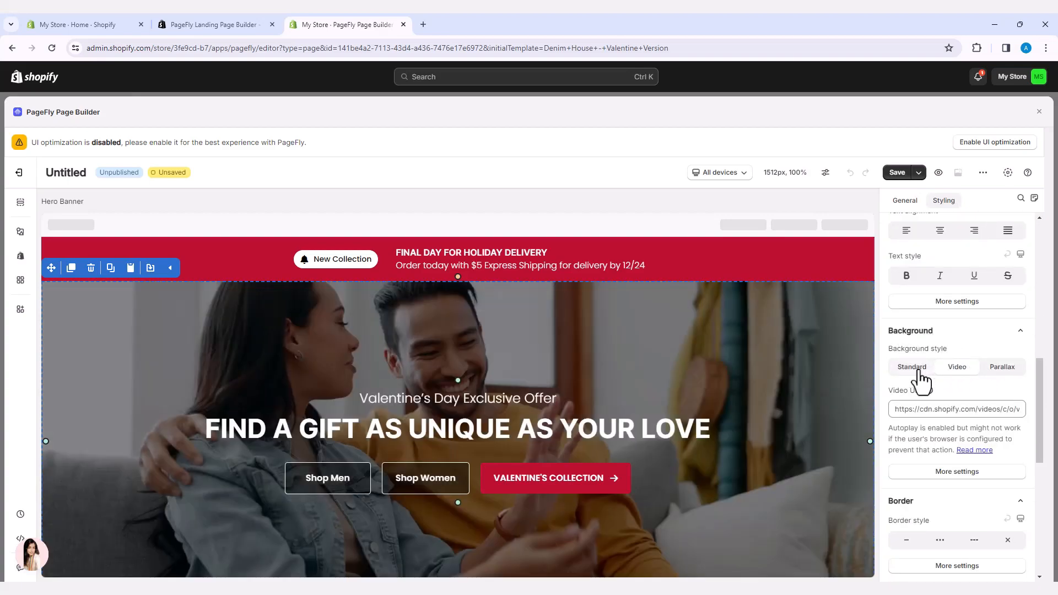
left_click(912, 367)
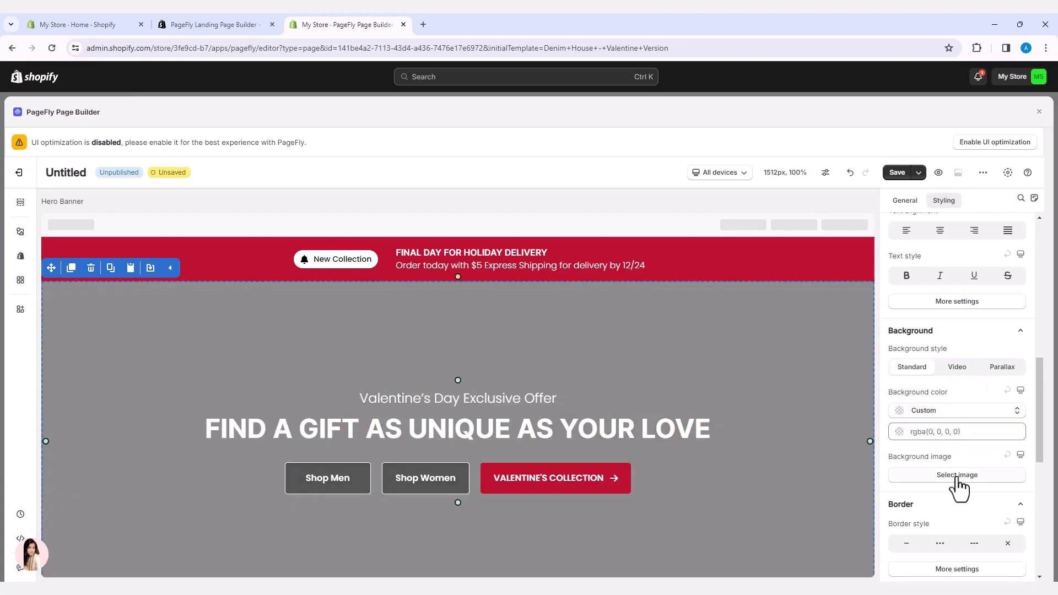
Upload Shopify Store.png from the Course Cover folder as an image for the Hero Banner background.
left_click(957, 477)
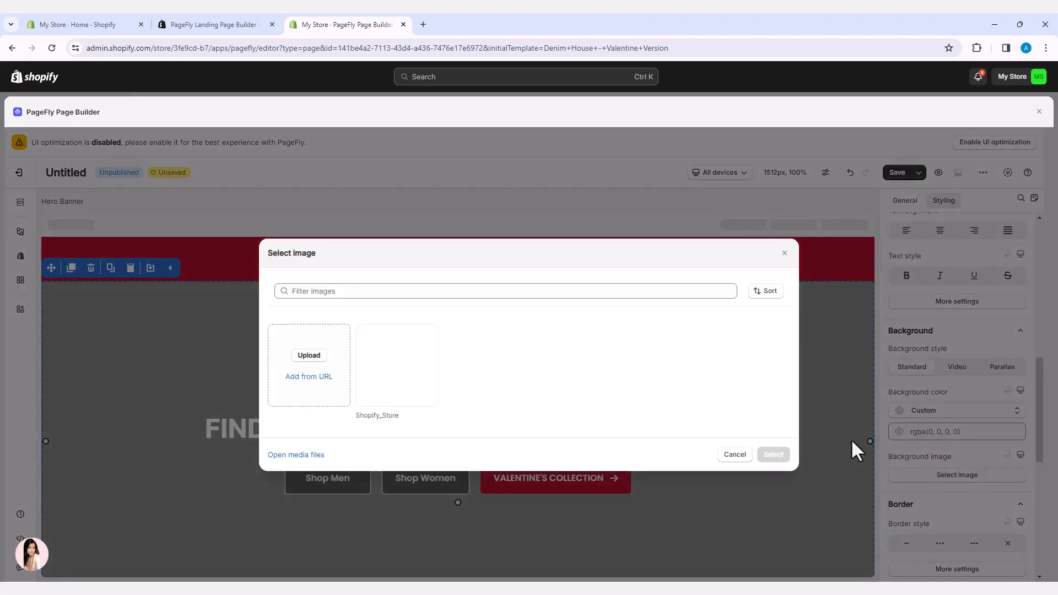
left_click(309, 358)
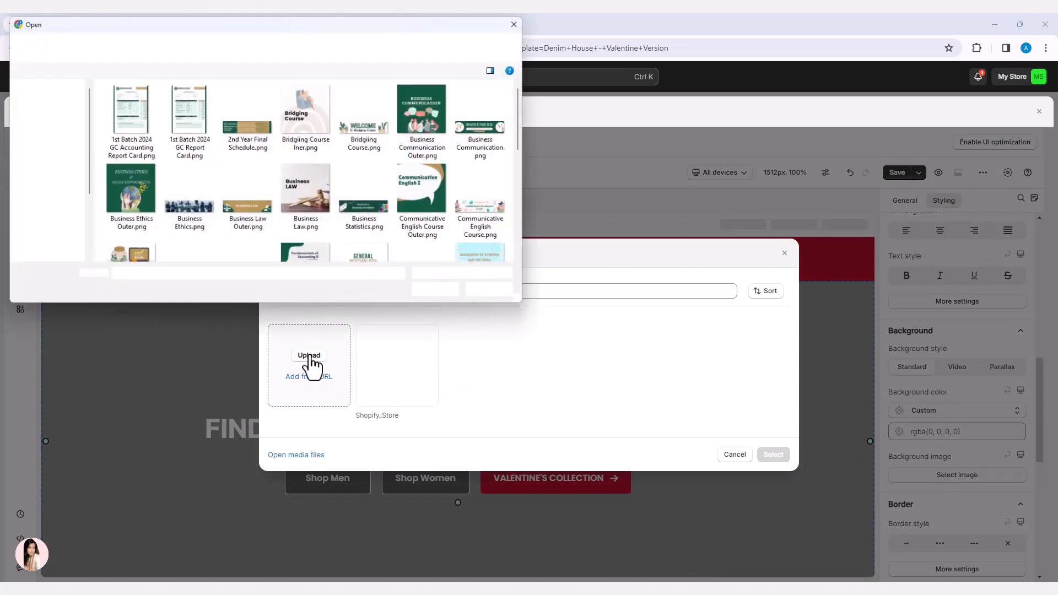
scroll(282, 222, "down", 10)
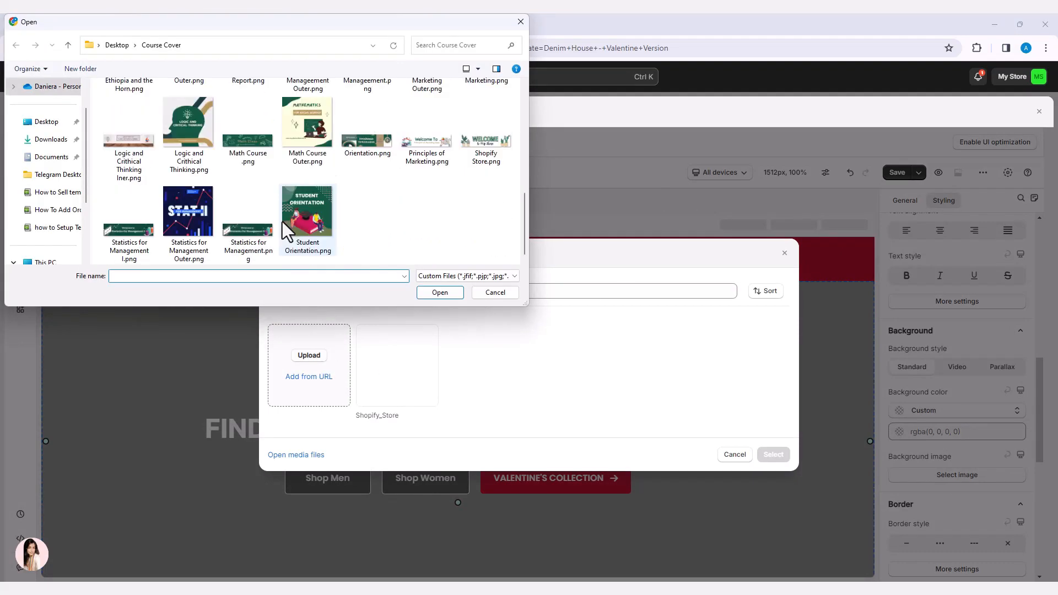
left_click(474, 152)
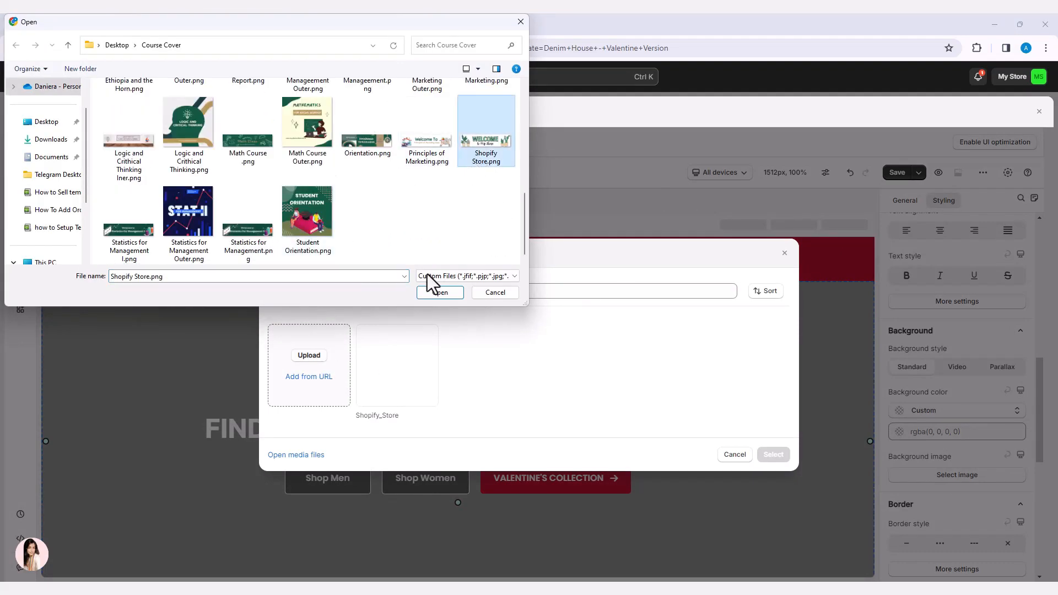
left_click(440, 293)
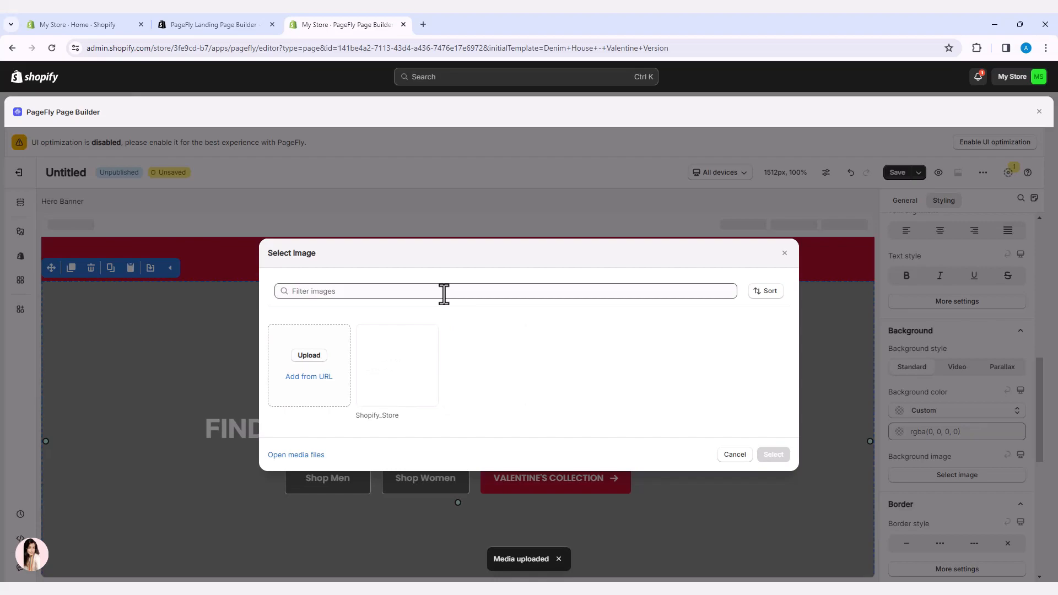
Apply the uploaded Shopify_Store image as the Hero Banner background and delete the row holding the banner's text and buttons.
left_click(377, 393)
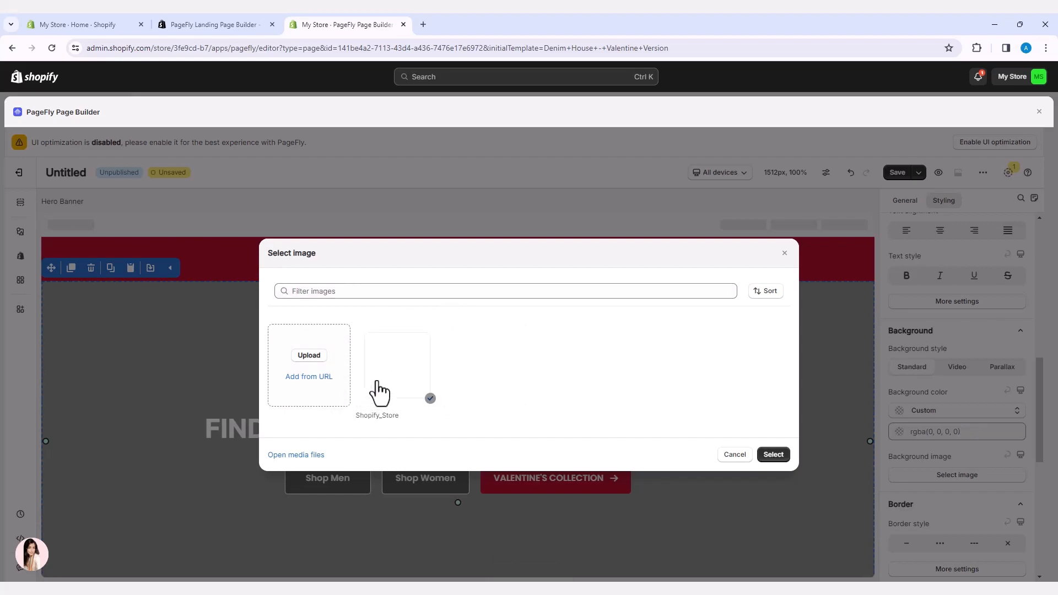
left_click(773, 455)
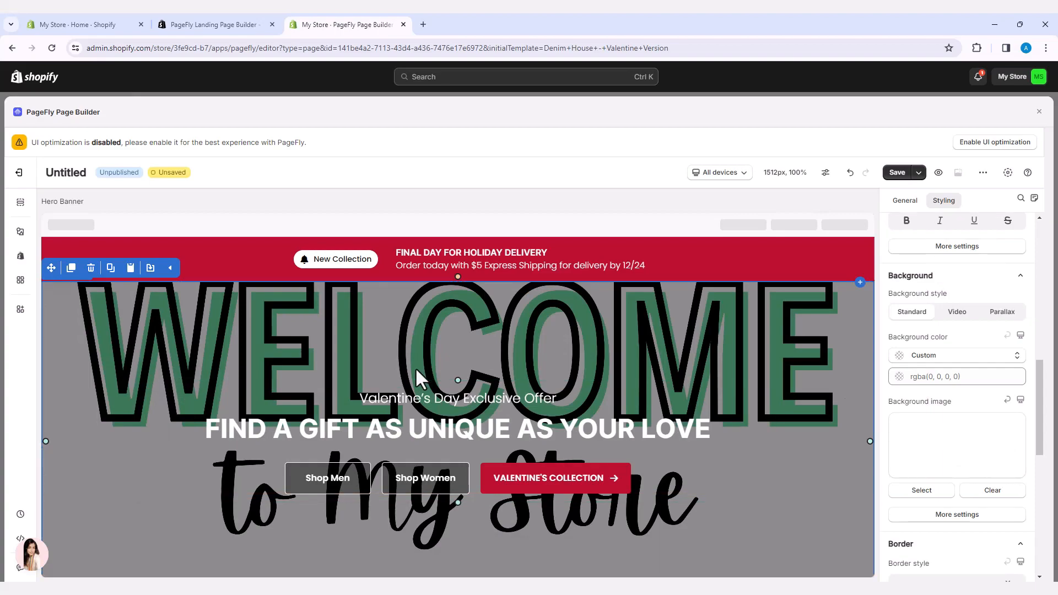
left_click(309, 442)
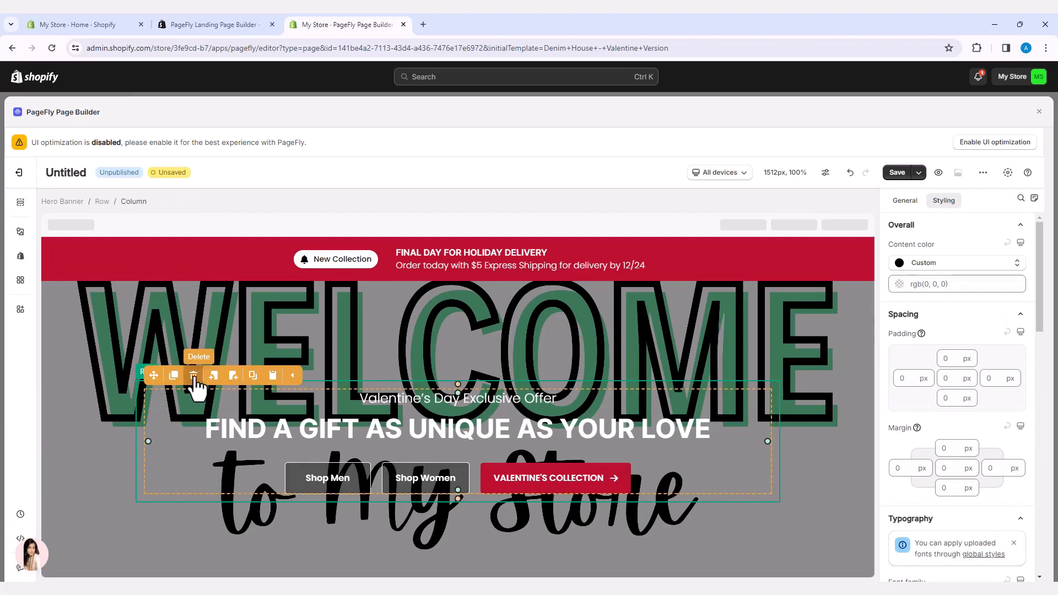
left_click(194, 386)
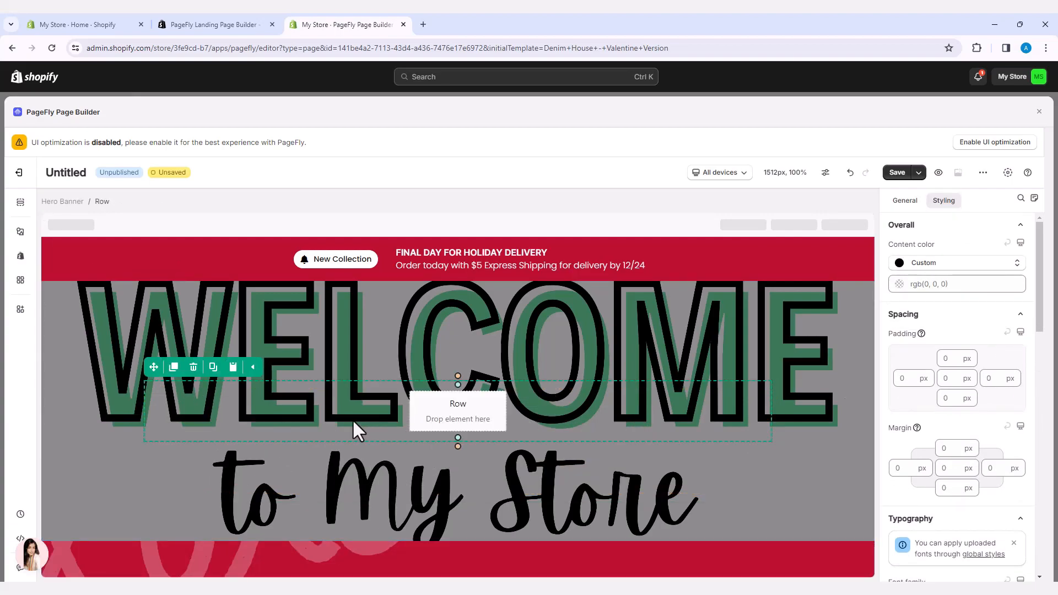
left_click(194, 367)
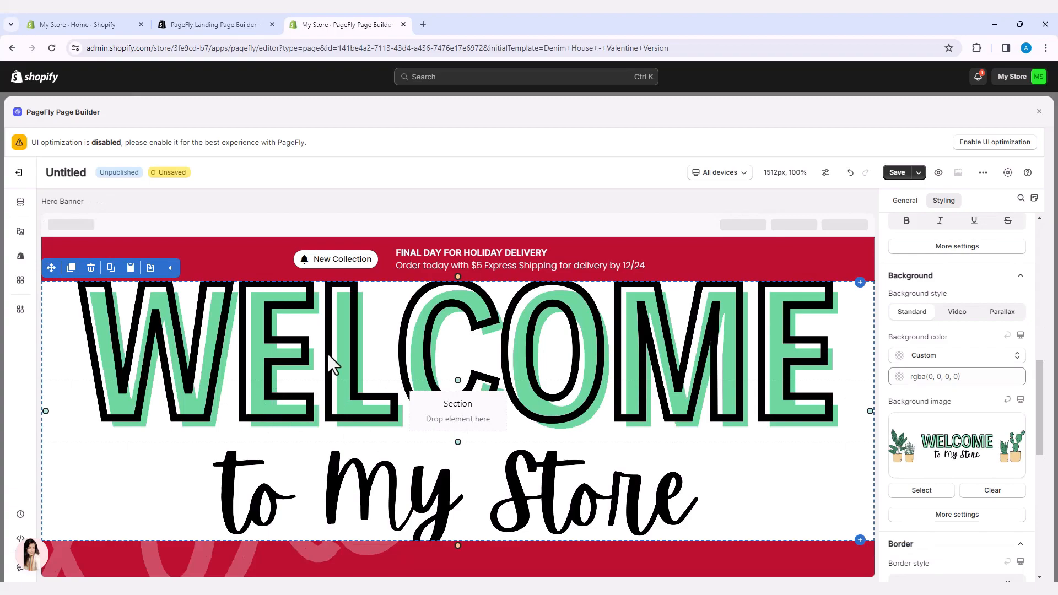
Delete the Announcement Bar section and its holiday delivery content above the Hero Banner.
left_click(214, 265)
left_click(91, 224)
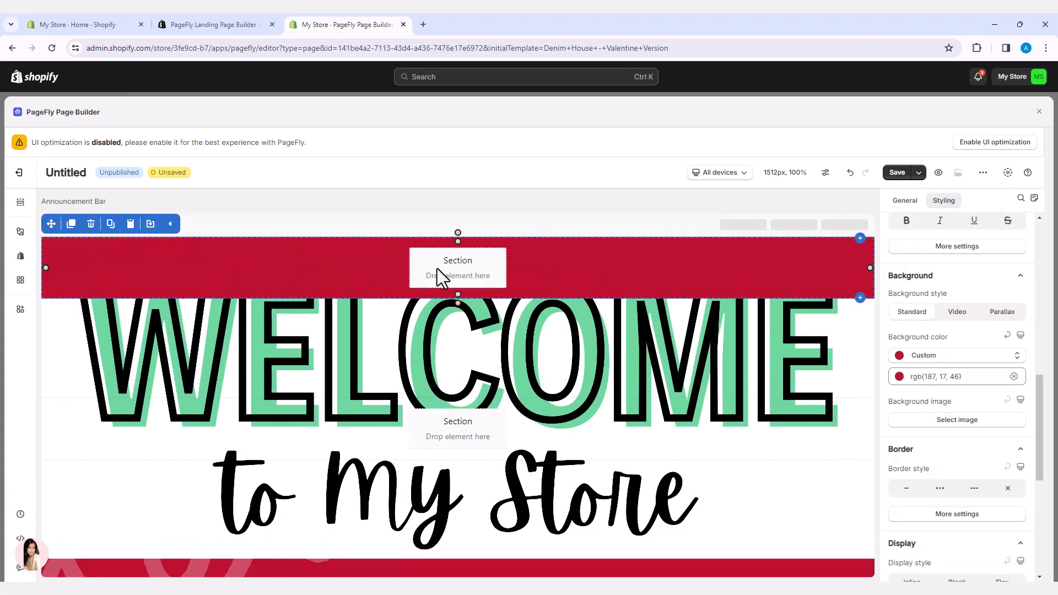
left_click(91, 224)
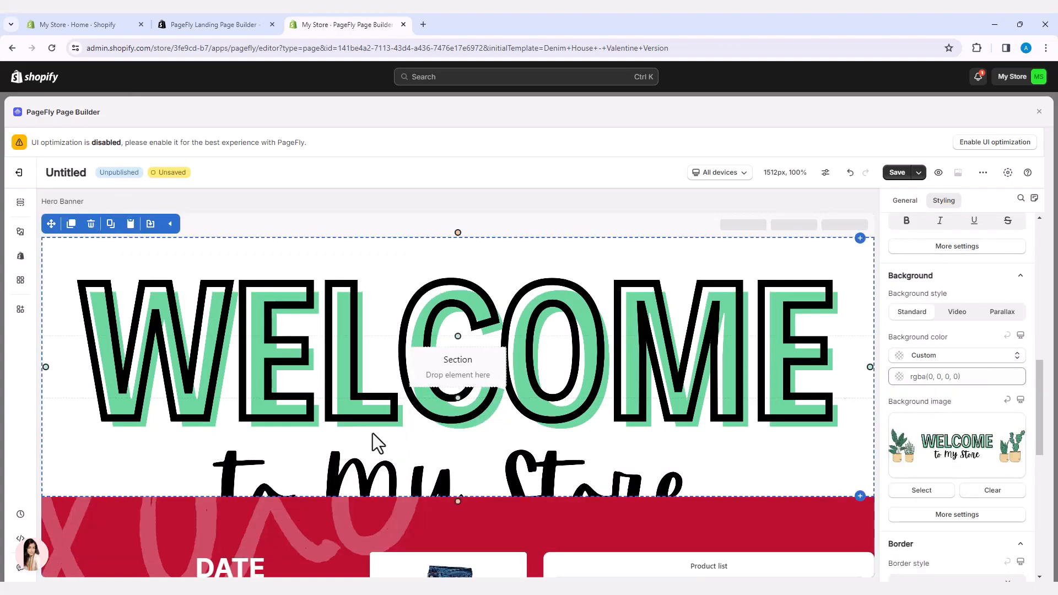
Delete the red section with the DATE heading and product list directly below the Hero Banner.
left_click(269, 539)
left_click(91, 484)
left_click(227, 538)
left_click(91, 484)
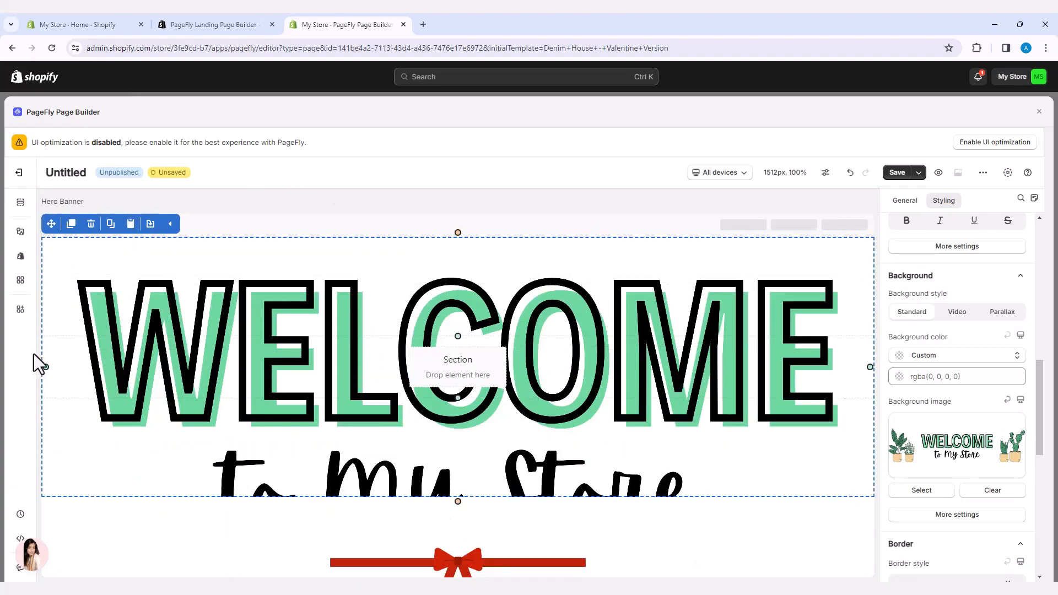
Examine the remaining template sections, from the Share Your Love heading down to the email sign-up and social links.
left_click_drag(181, 330, 157, 361)
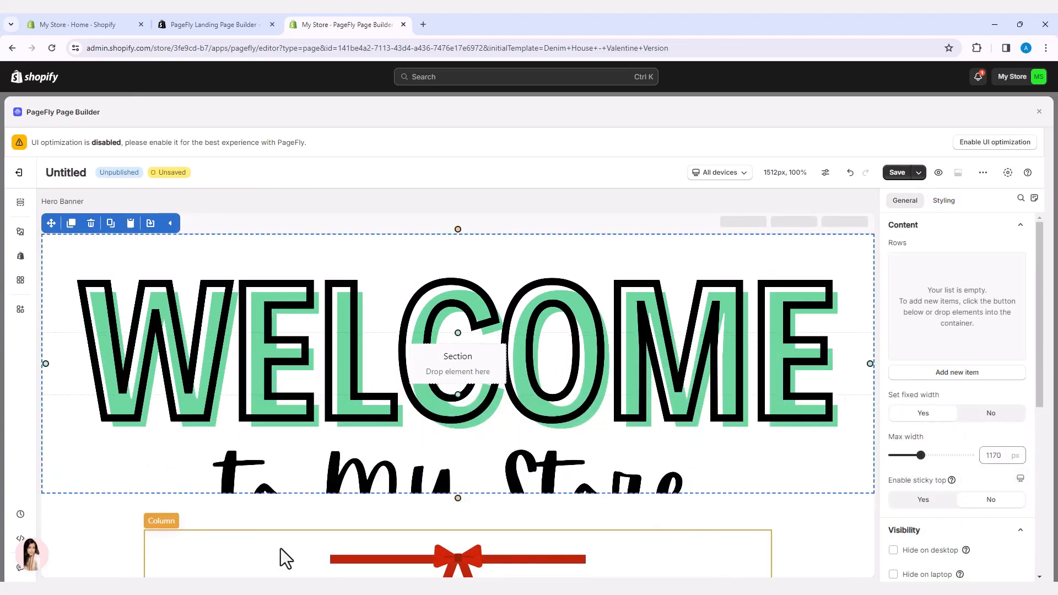
scroll(280, 547, "down", 15)
scroll(280, 547, "up", 12)
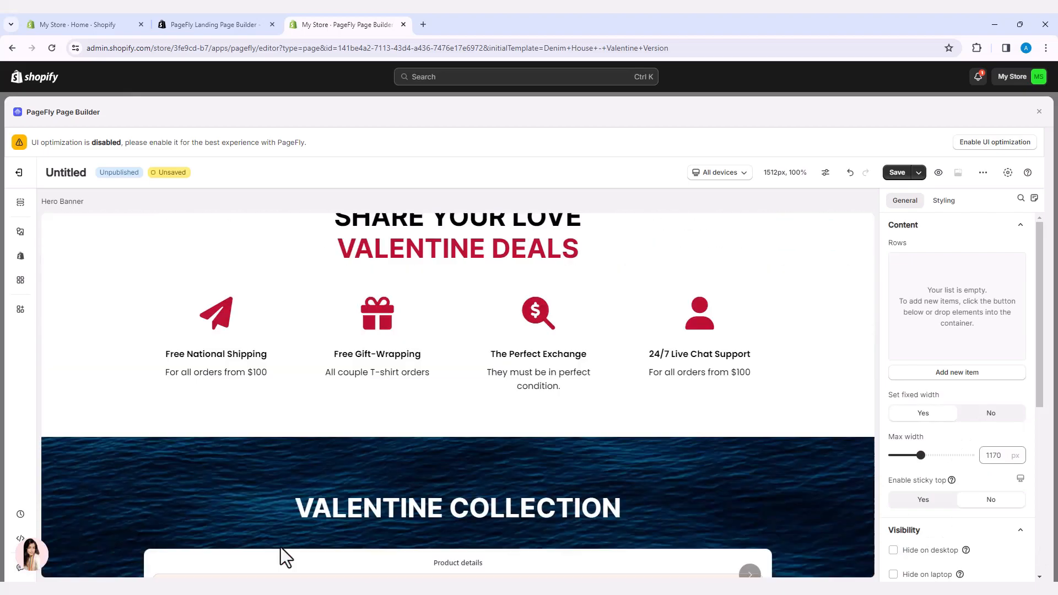
left_click(422, 385)
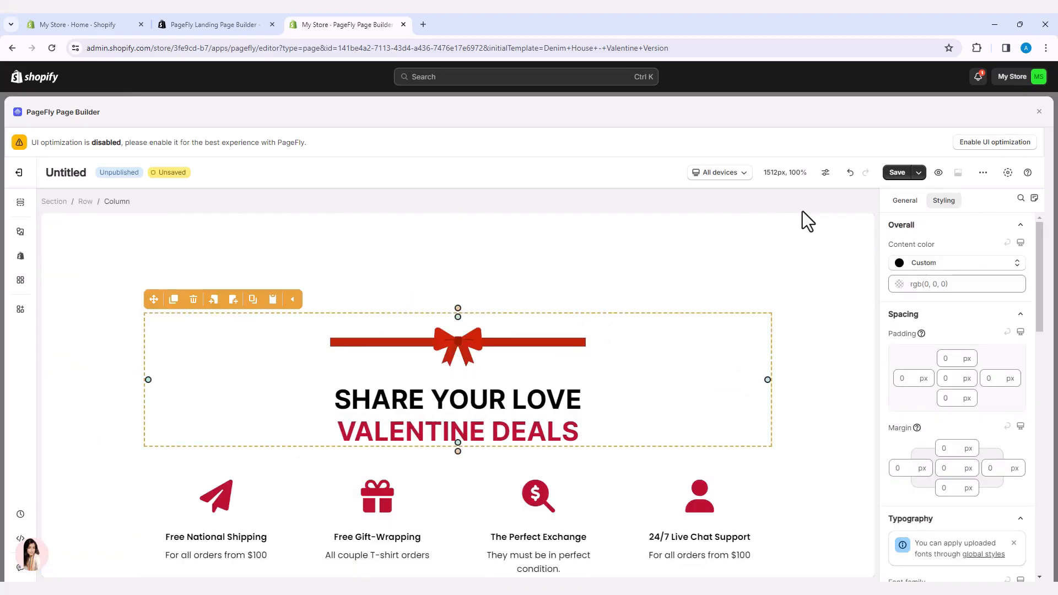
scroll(969, 435, "down", 5)
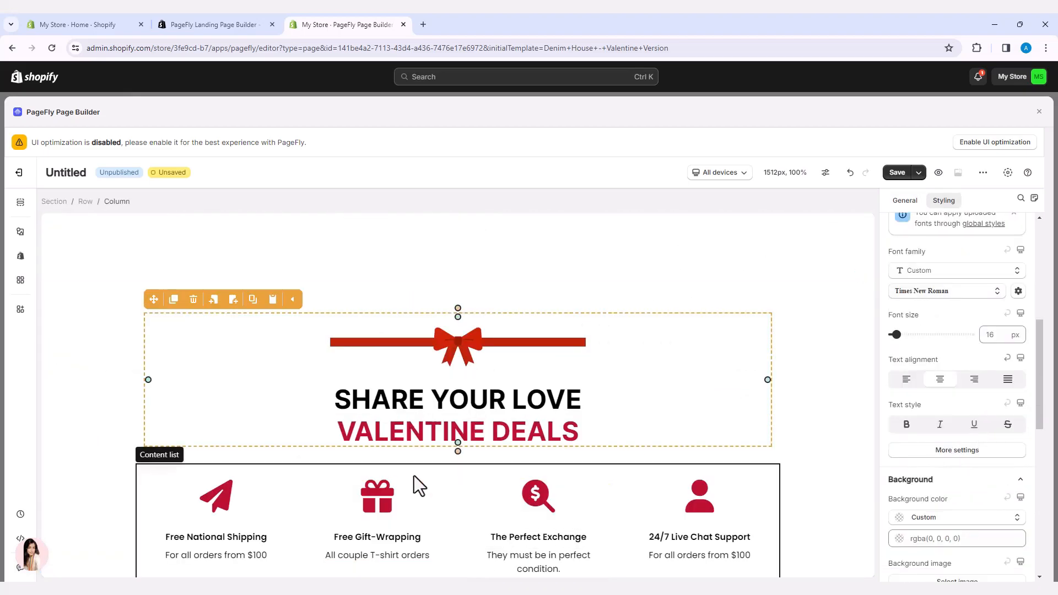
scroll(262, 516, "down", 10)
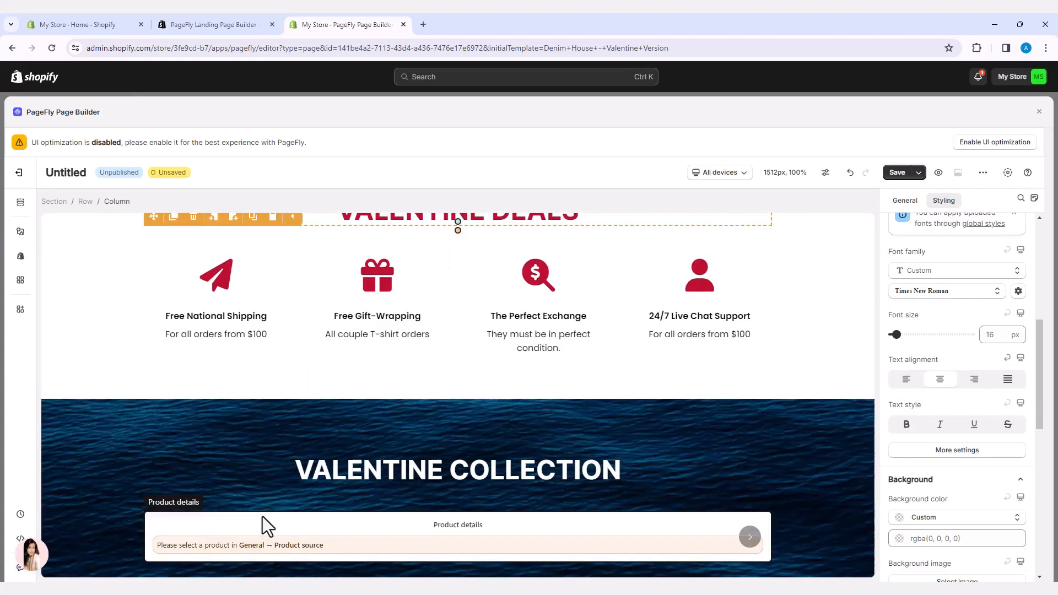
scroll(262, 517, "down", 5)
scroll(262, 514, "down", 5)
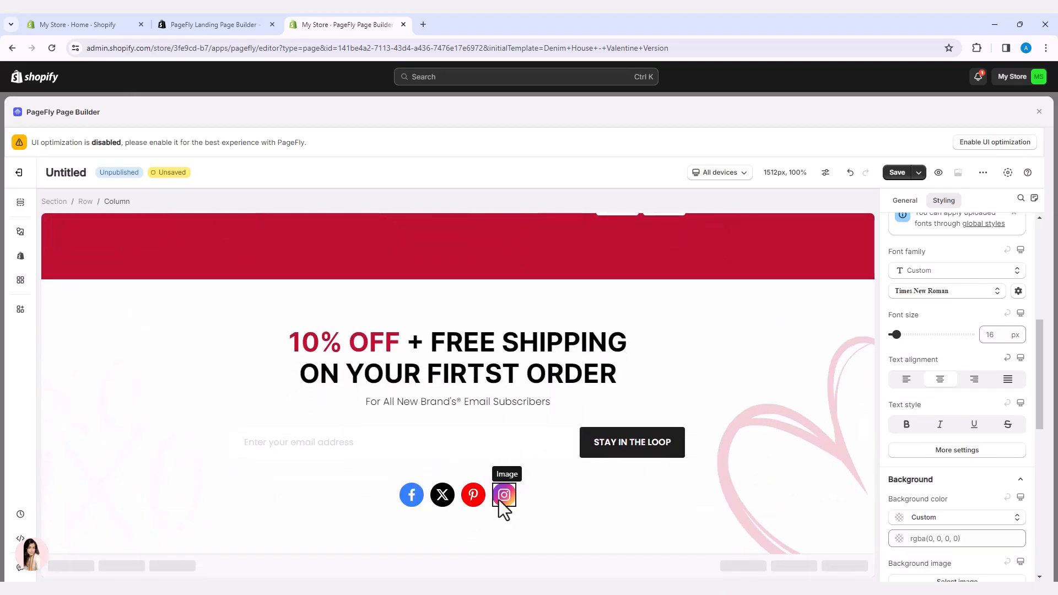
scroll(498, 498, "up", 15)
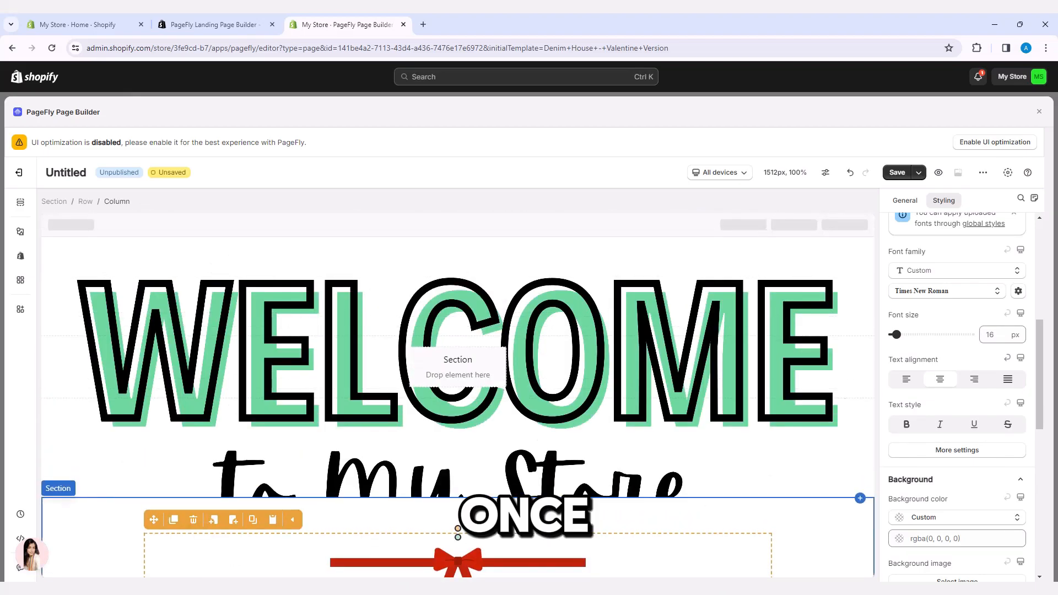
Start saving the page and give it the title My Landing Page.
left_click(897, 172)
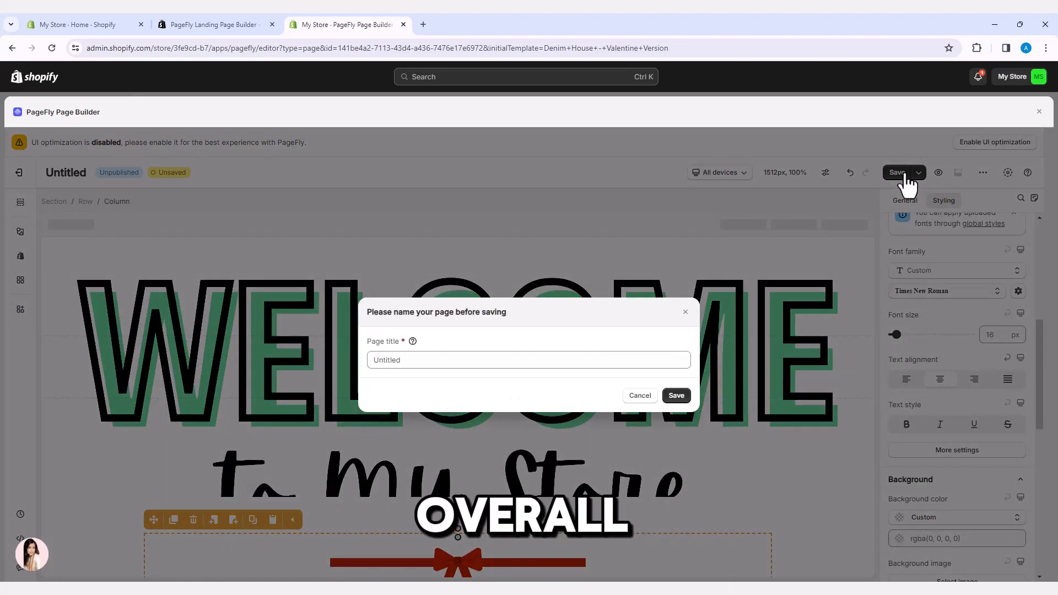
left_click(435, 359)
double_click(435, 359)
type("My L")
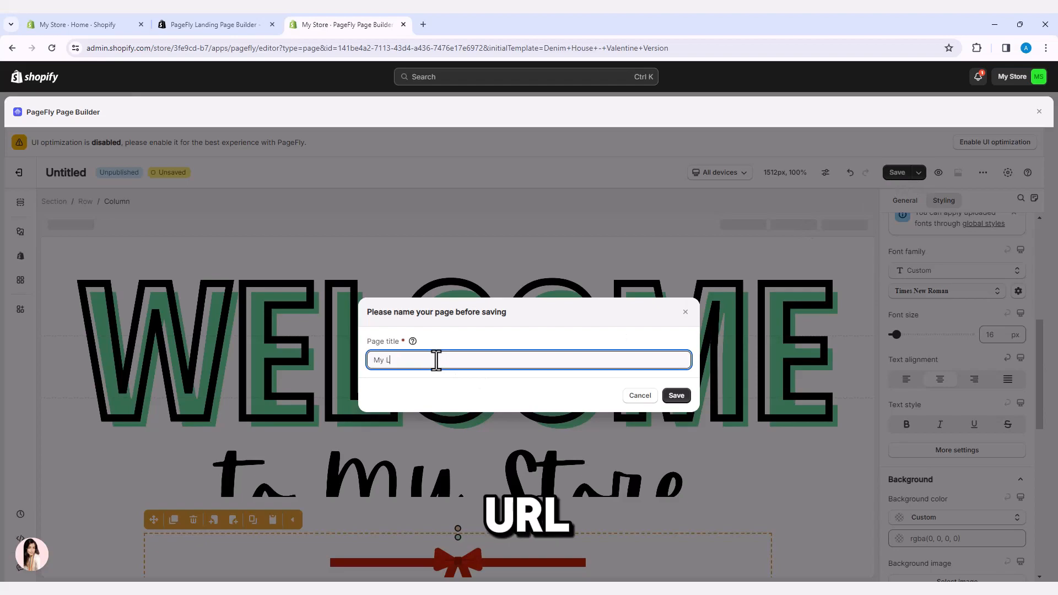
type("and")
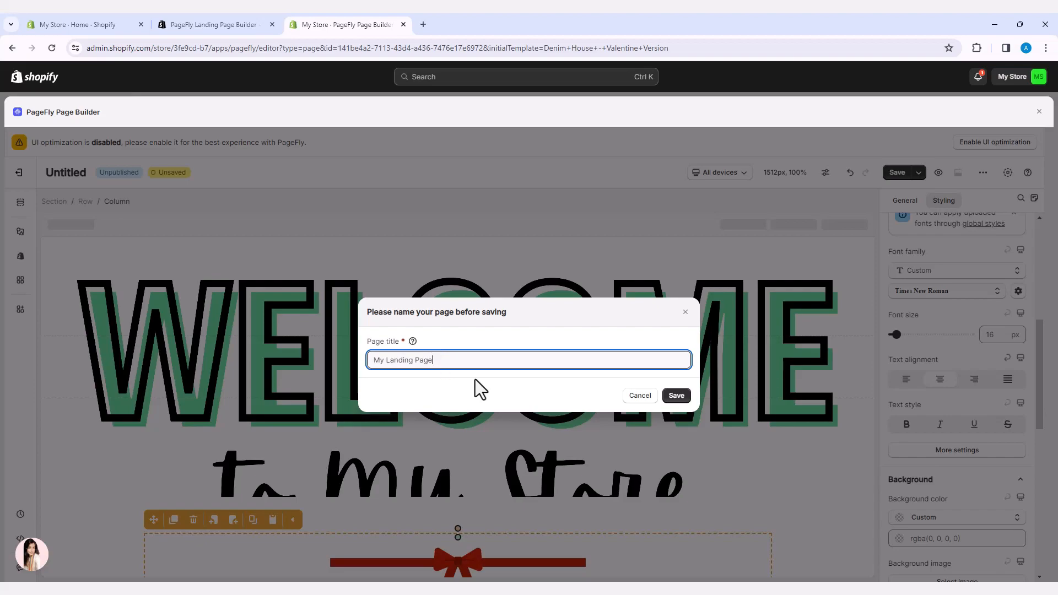
type("ing Page")
left_click(676, 396)
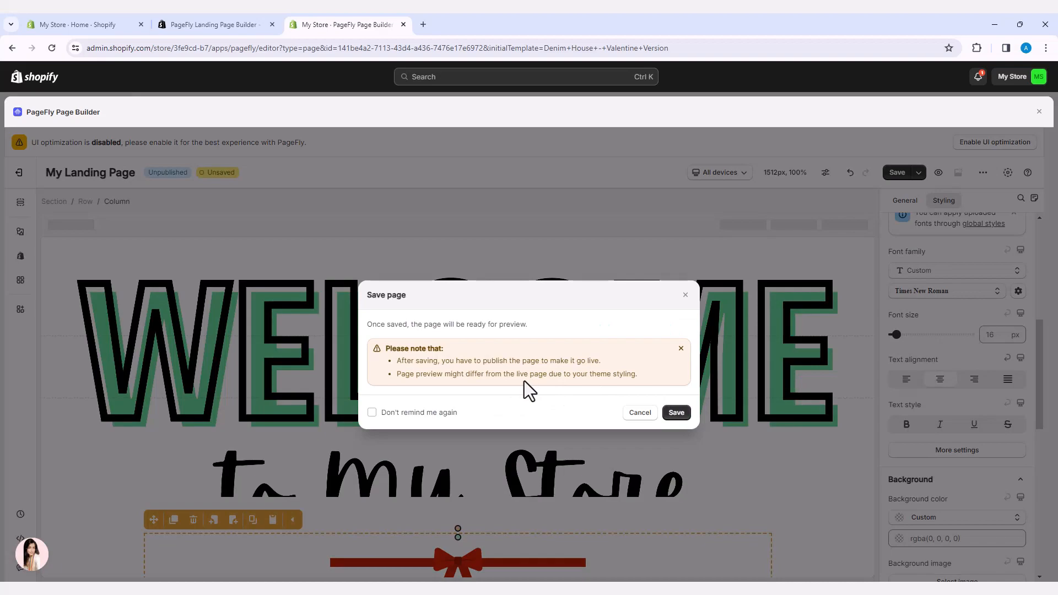
Save the page with the save reminder turned off, and enable autosave.
left_click(372, 412)
left_click(677, 414)
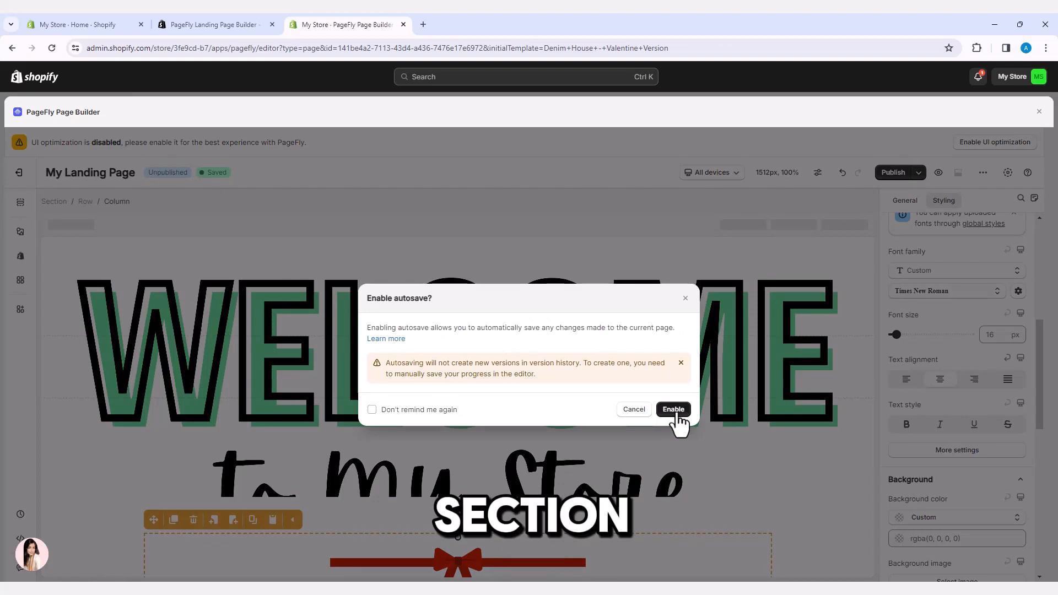
left_click(675, 413)
Add the Lola section template, Shop Our Best Sellers, directly below the Hero Banner.
mouse_move(858, 505)
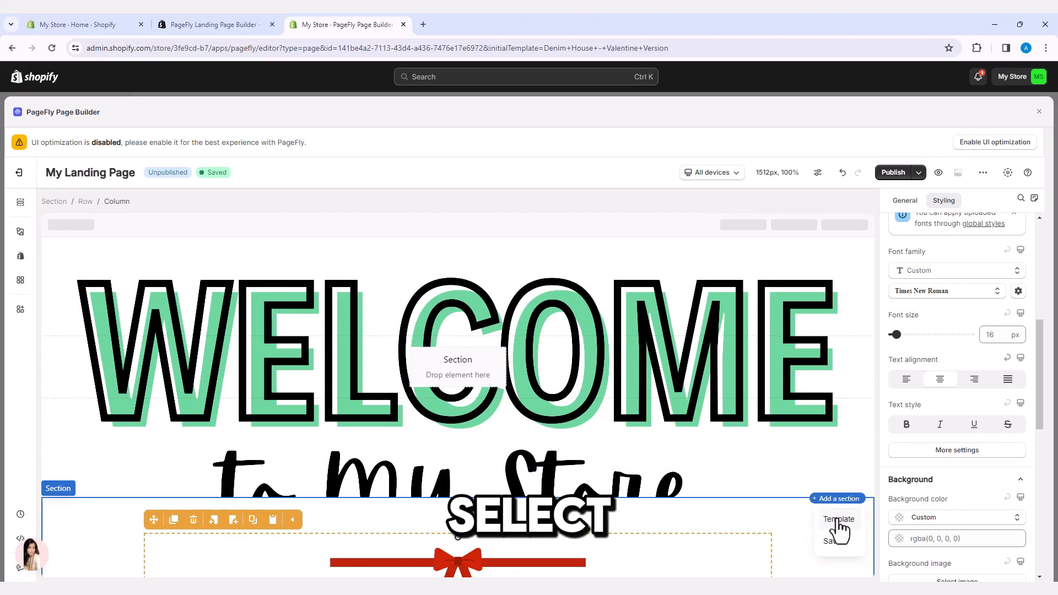
left_click(837, 521)
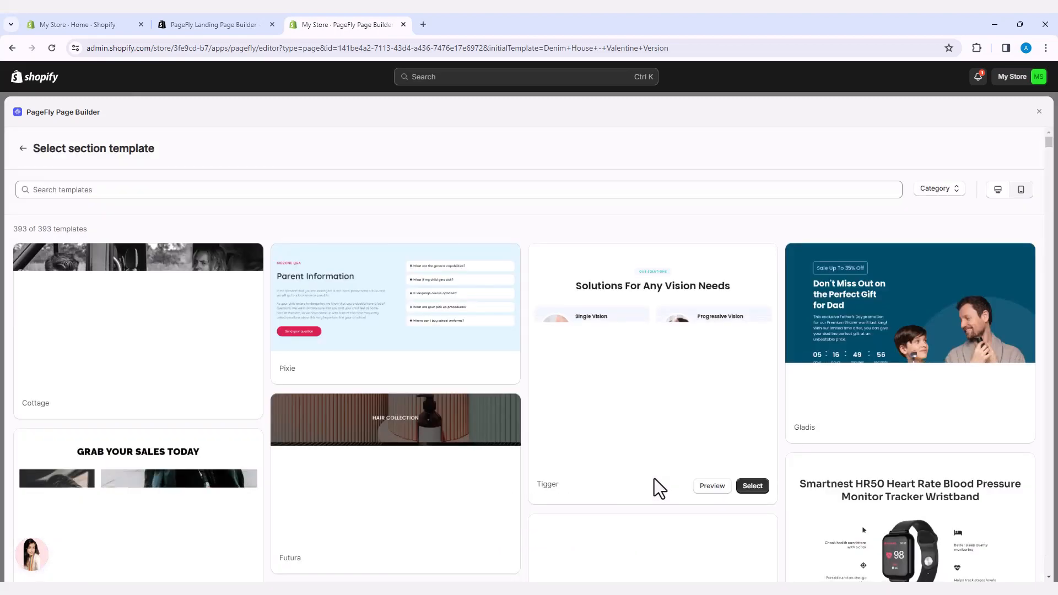
scroll(736, 460, "down", 2)
scroll(732, 450, "down", 3)
scroll(732, 442, "down", 1)
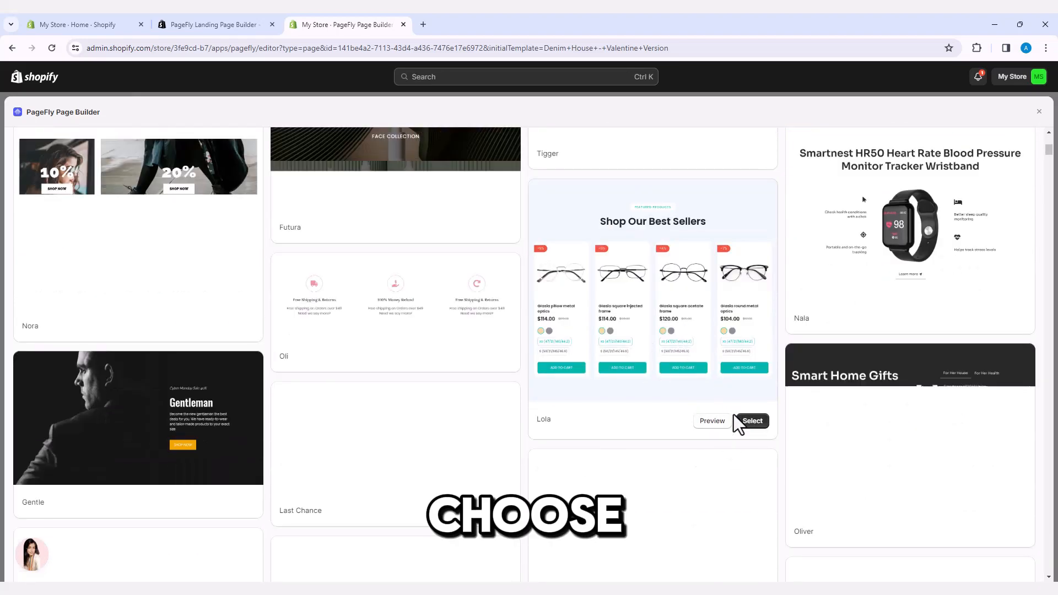
left_click(750, 422)
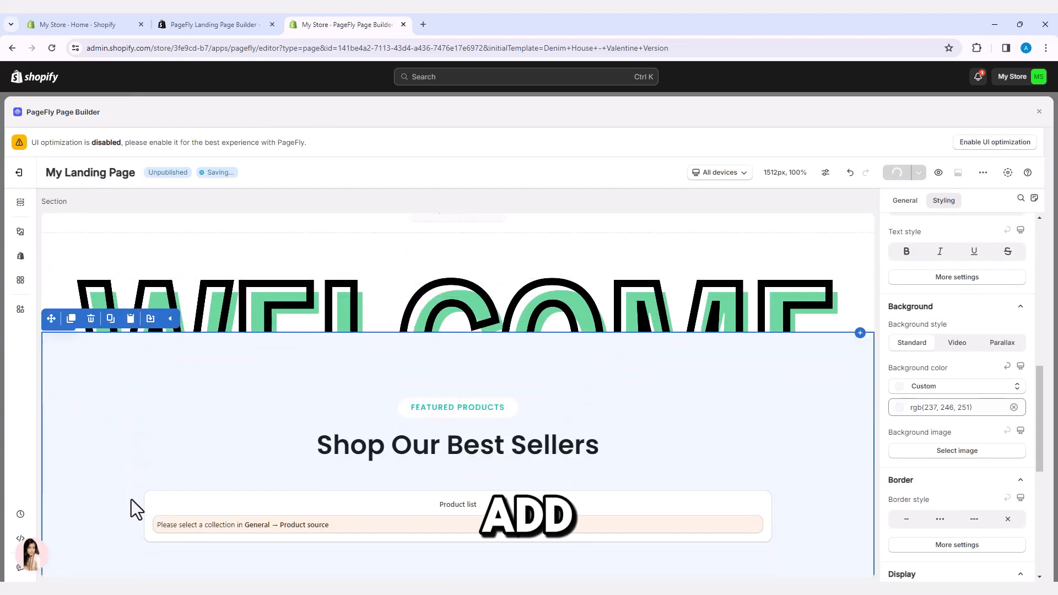
Set the product source of the Shop Our Best Sellers product list to All and save the page.
scroll(131, 499, "down", 2)
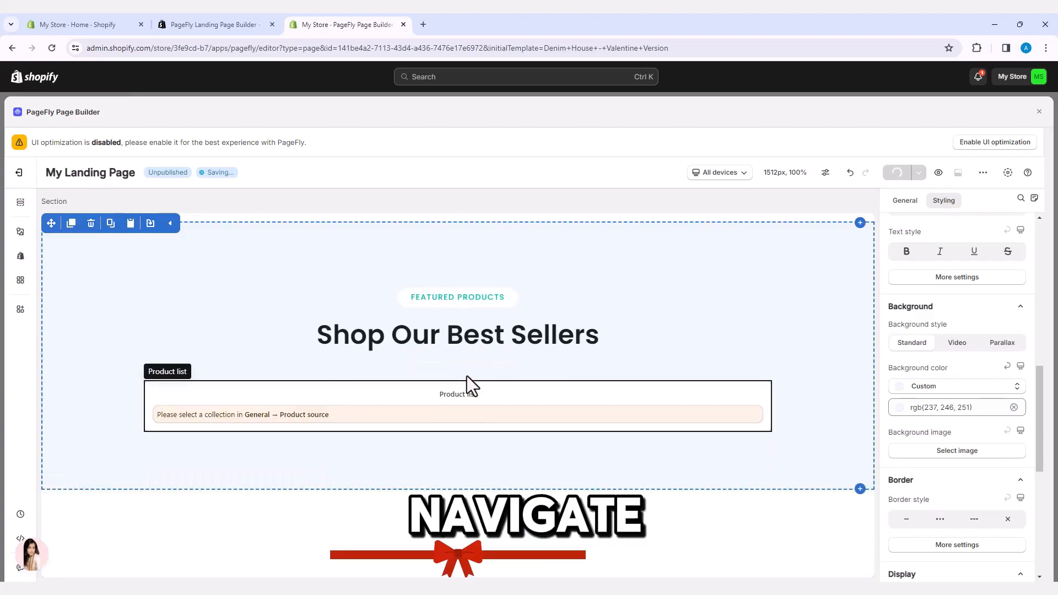
left_click(606, 399)
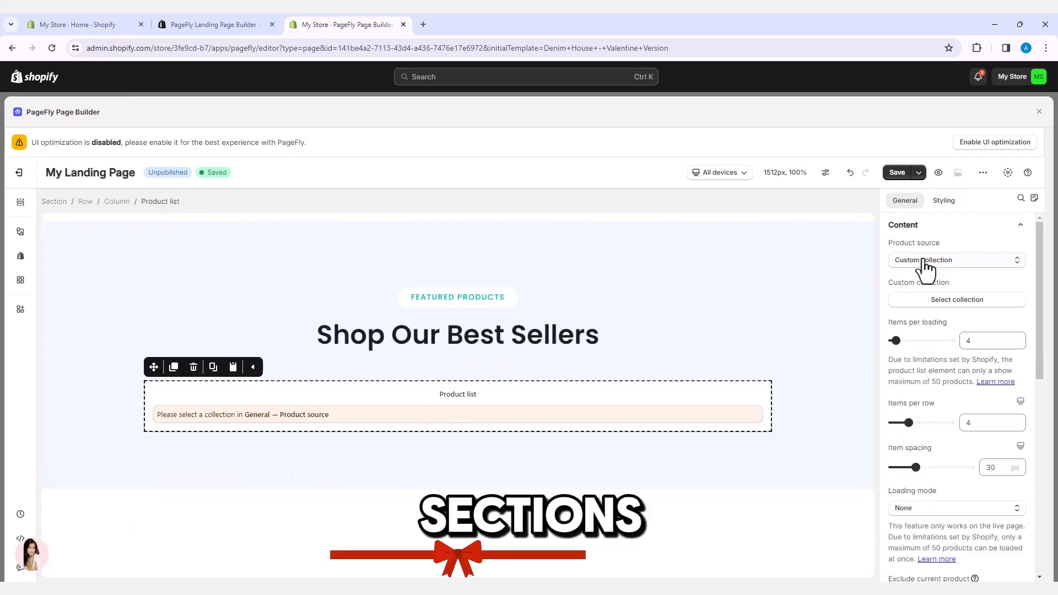
left_click(1015, 263)
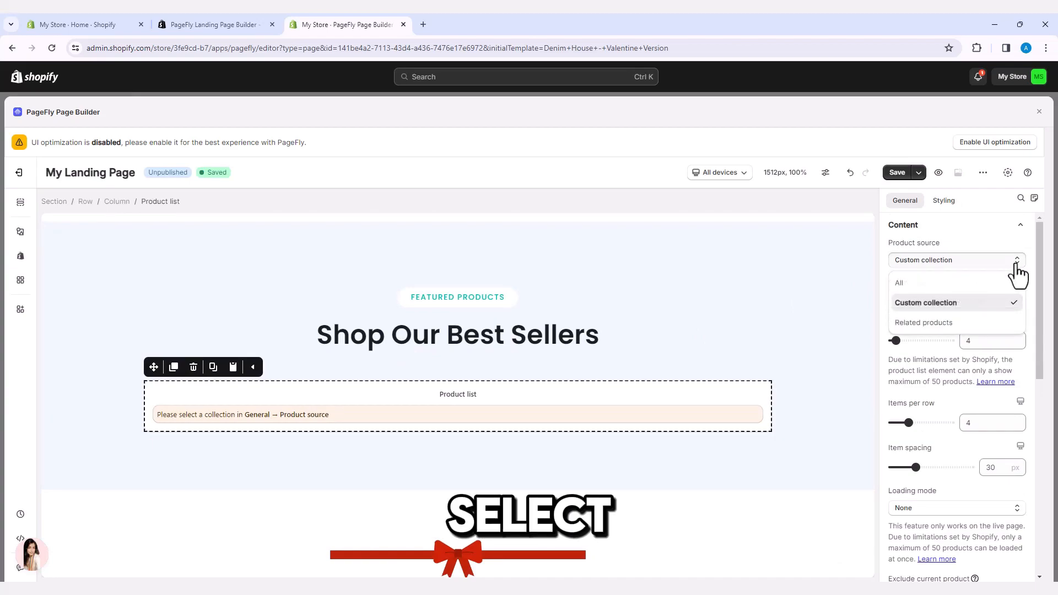
left_click(903, 283)
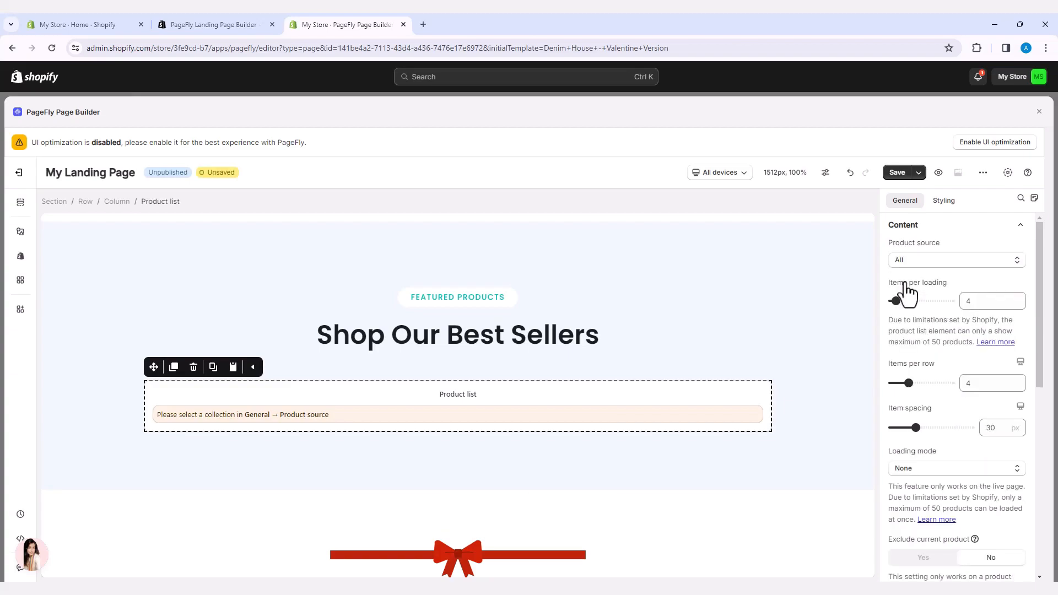
key("ctrl+s")
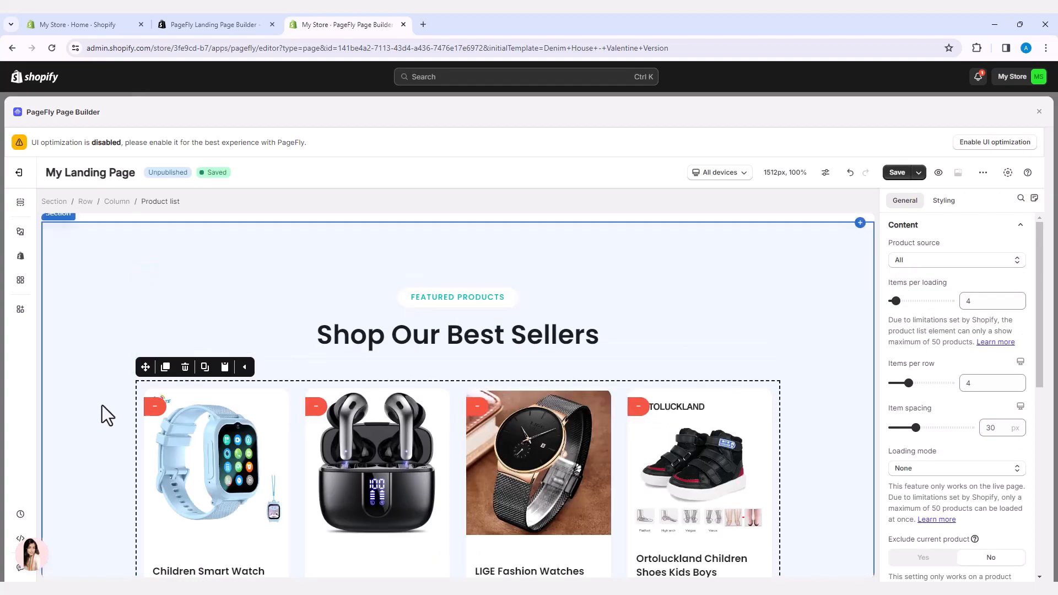
Delete the Valentine Deals heading under Share Your Love and save the page.
scroll(77, 482, "down", 4)
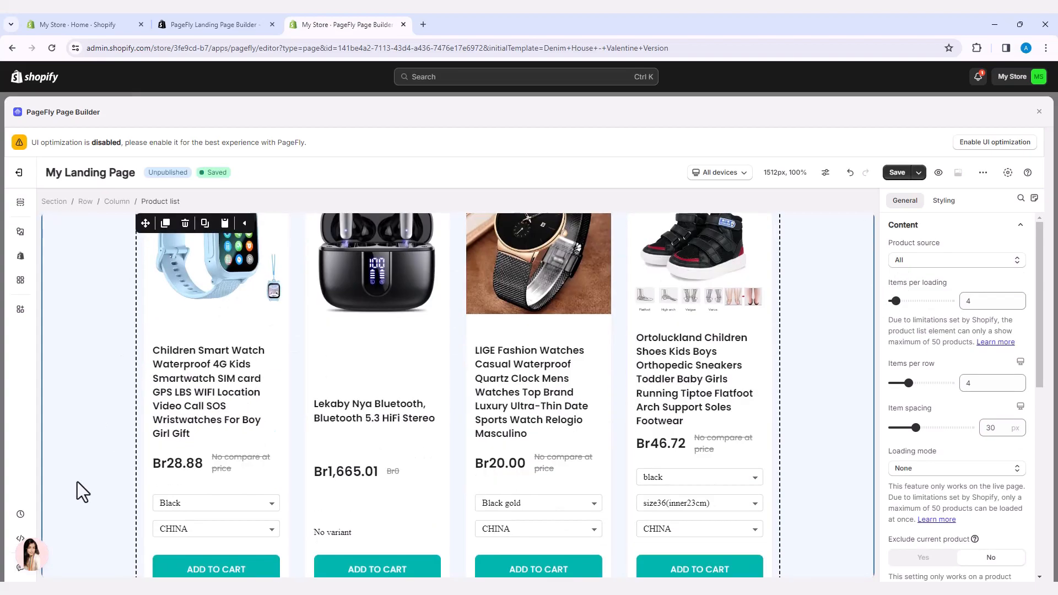
scroll(77, 481, "down", 4)
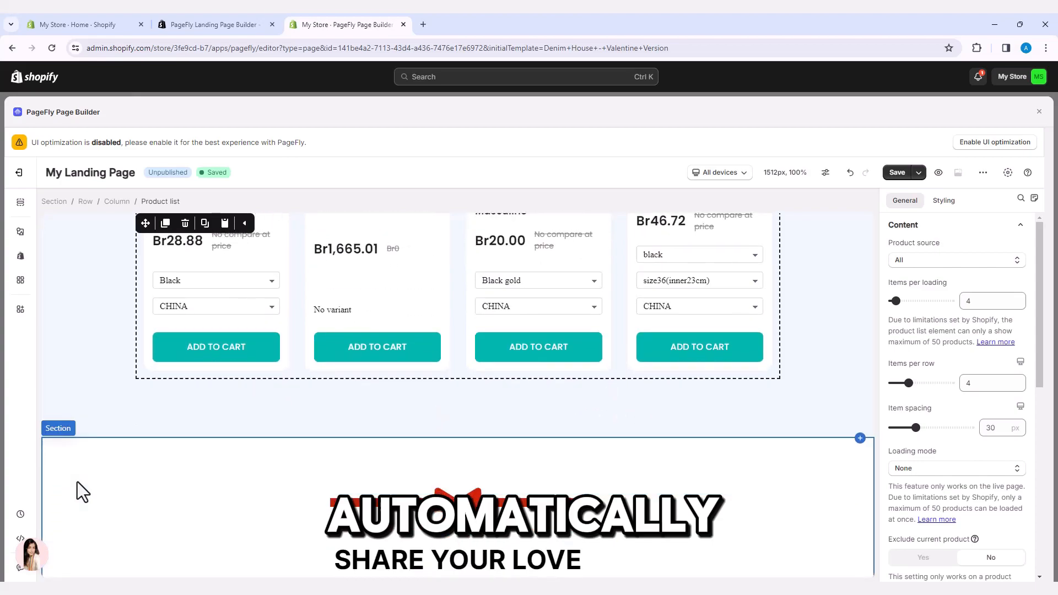
scroll(77, 481, "down", 4)
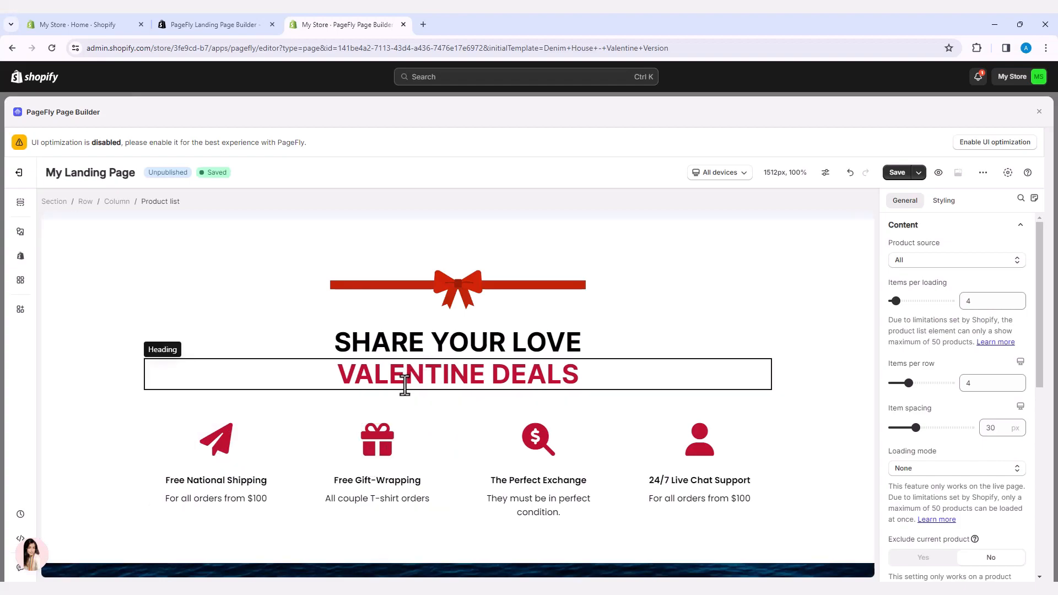
left_click(346, 379)
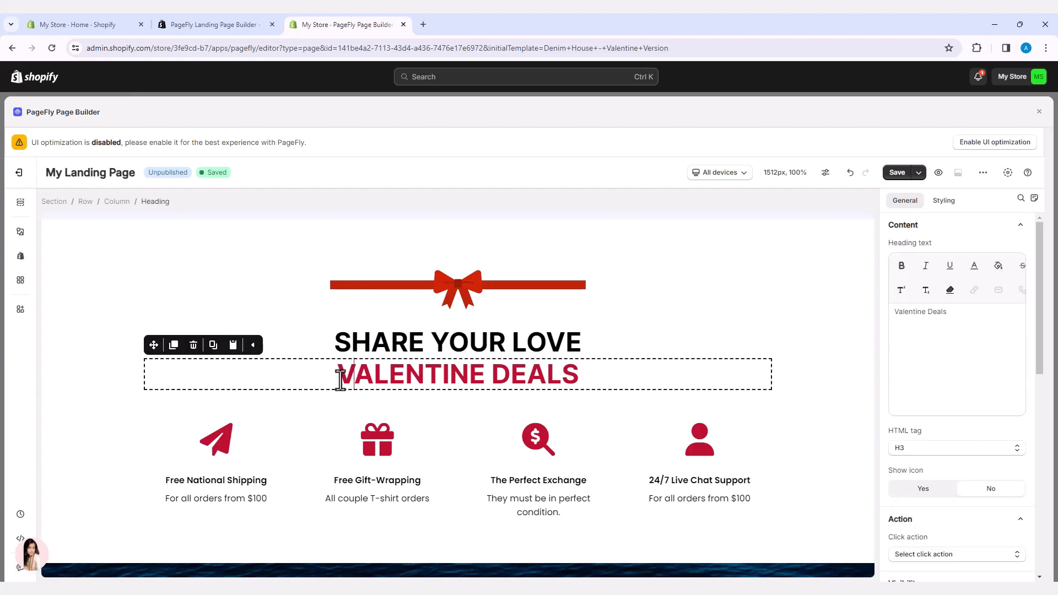
left_click(194, 349)
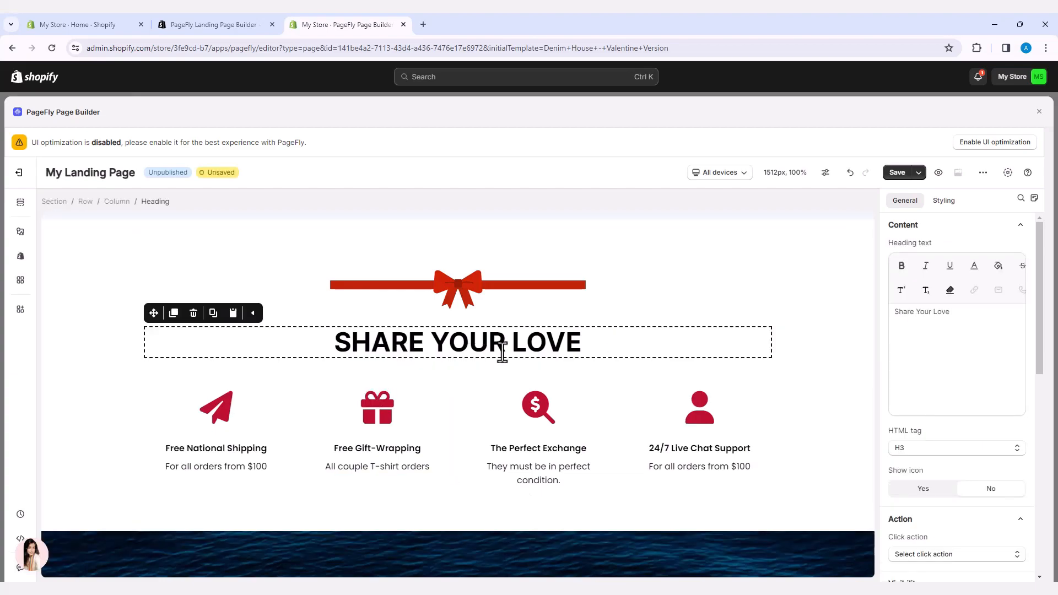
key("ctrl+s")
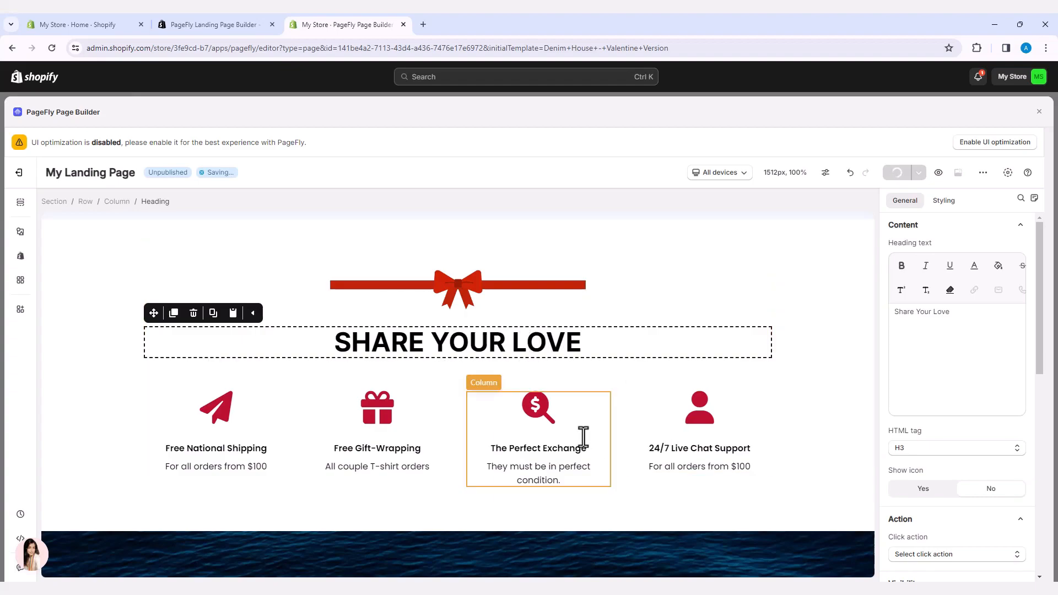
Set the Valentine Collection product details to the product Quick Dry Sport T Shirt Men'S 2024 Short Sleeves Summer Casual.
scroll(583, 436, "down", 3)
scroll(587, 443, "down", 1)
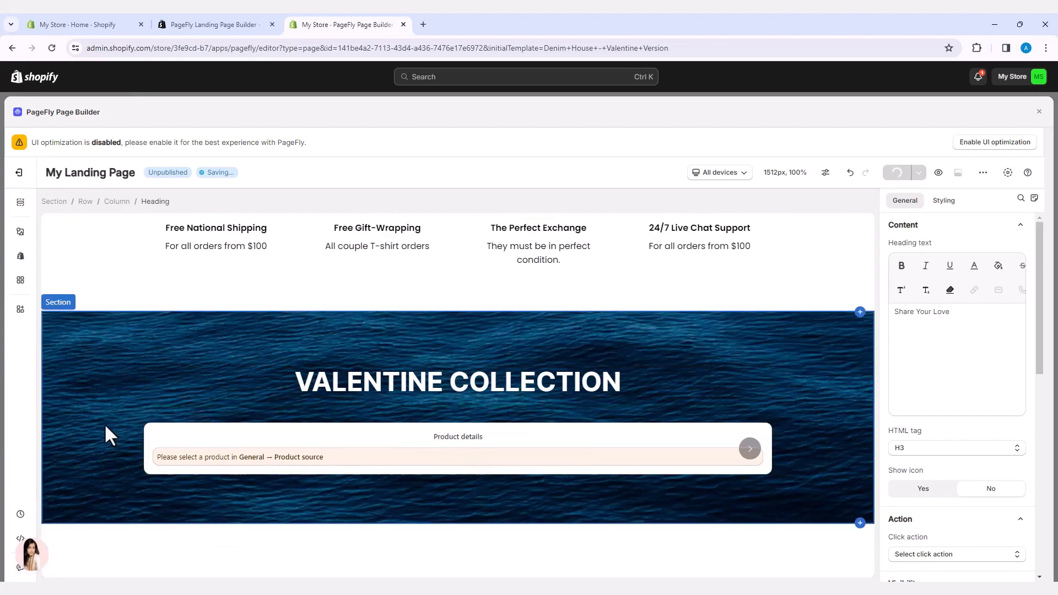
scroll(108, 435, "down", 3)
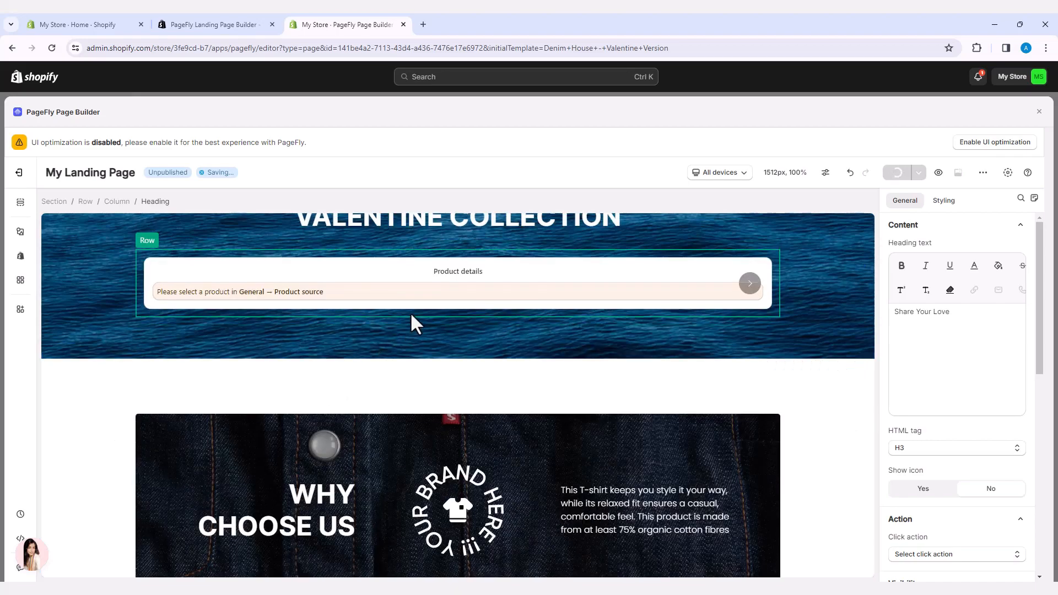
left_click(328, 292)
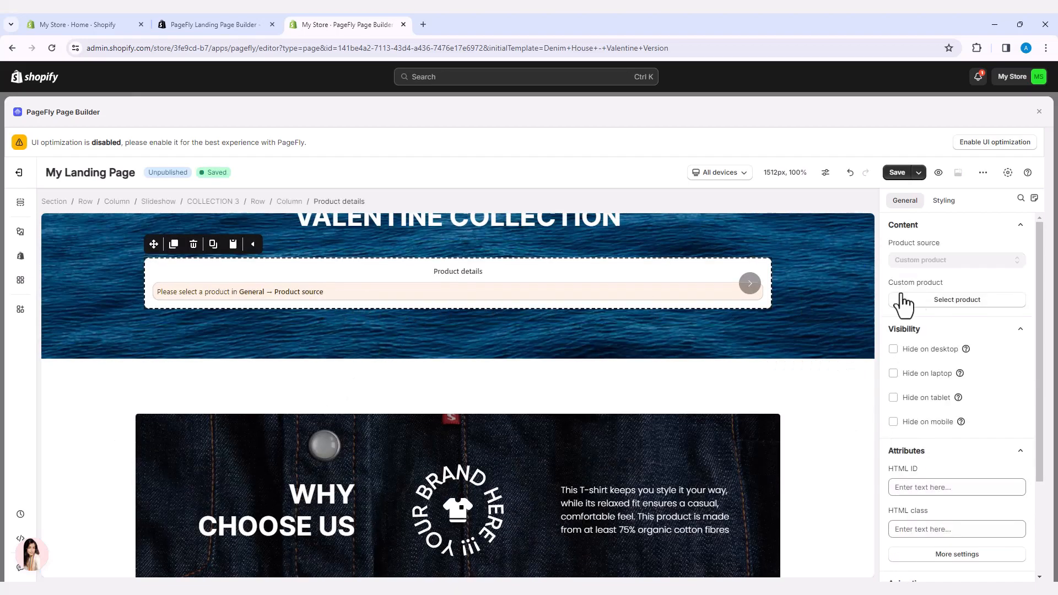
left_click(959, 302)
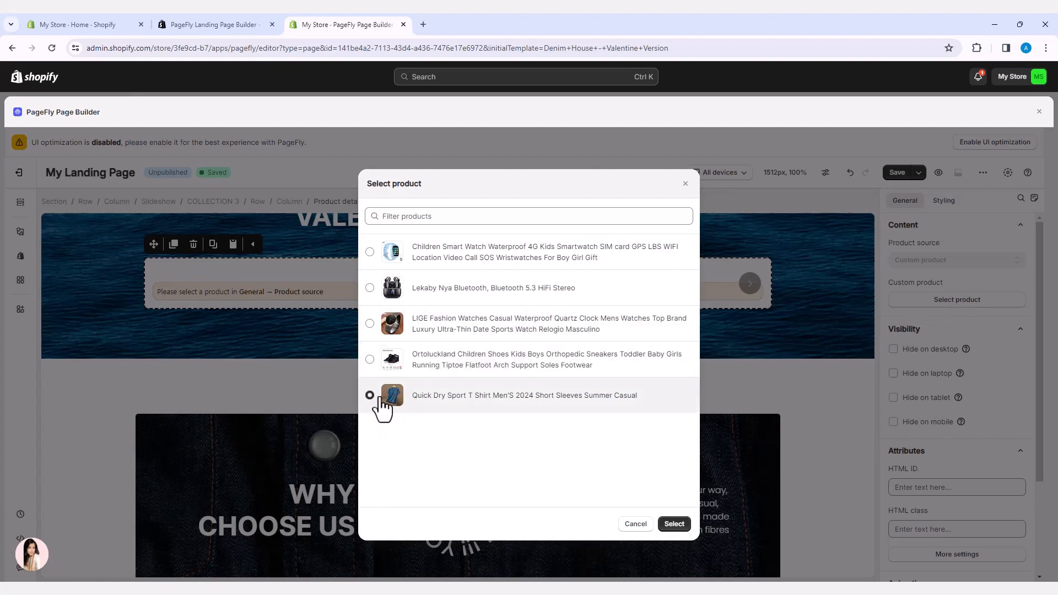
left_click(673, 524)
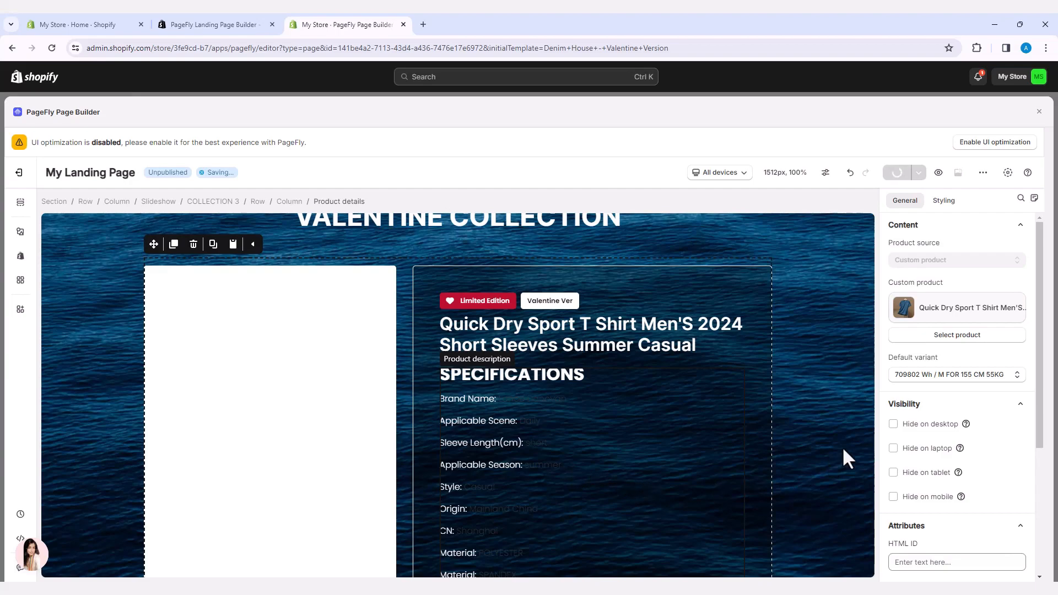
Change the Valentine Collection heading to My Collection and save the page.
scroll(827, 435, "up", 3)
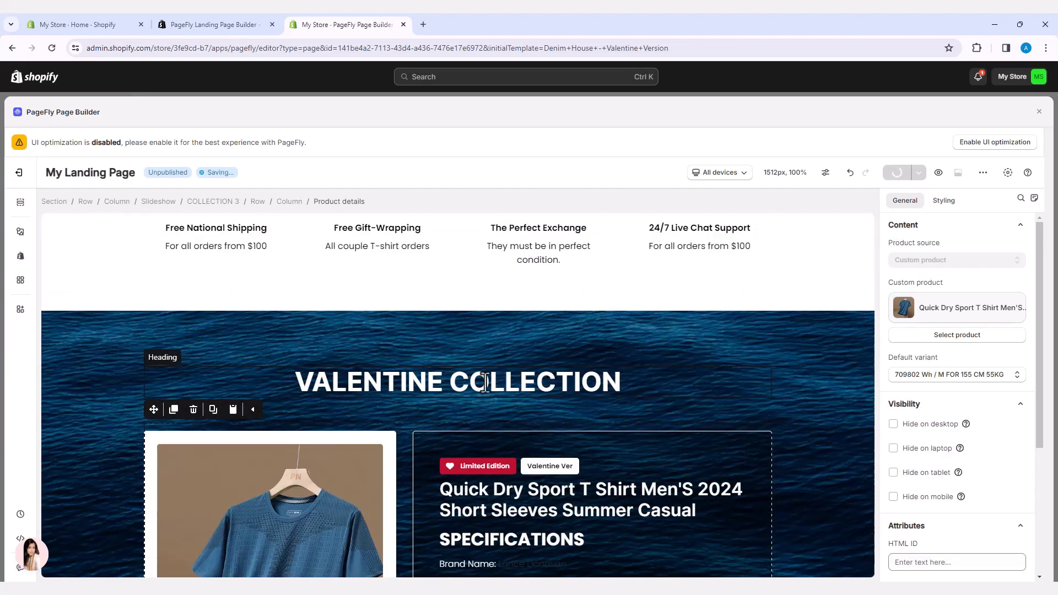
left_click(427, 387)
left_click_drag(375, 384, 299, 381)
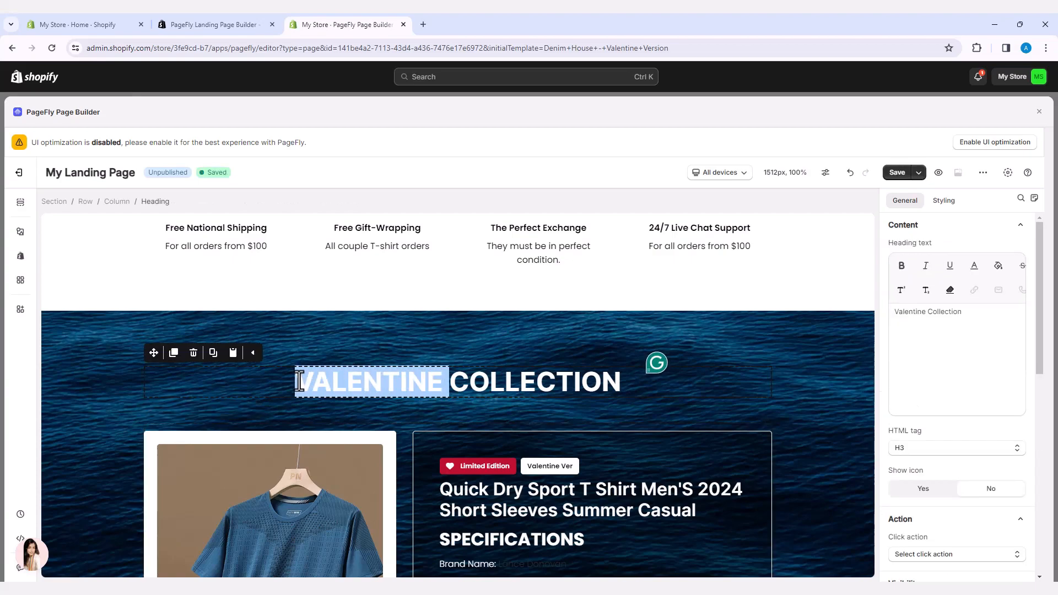
type("My")
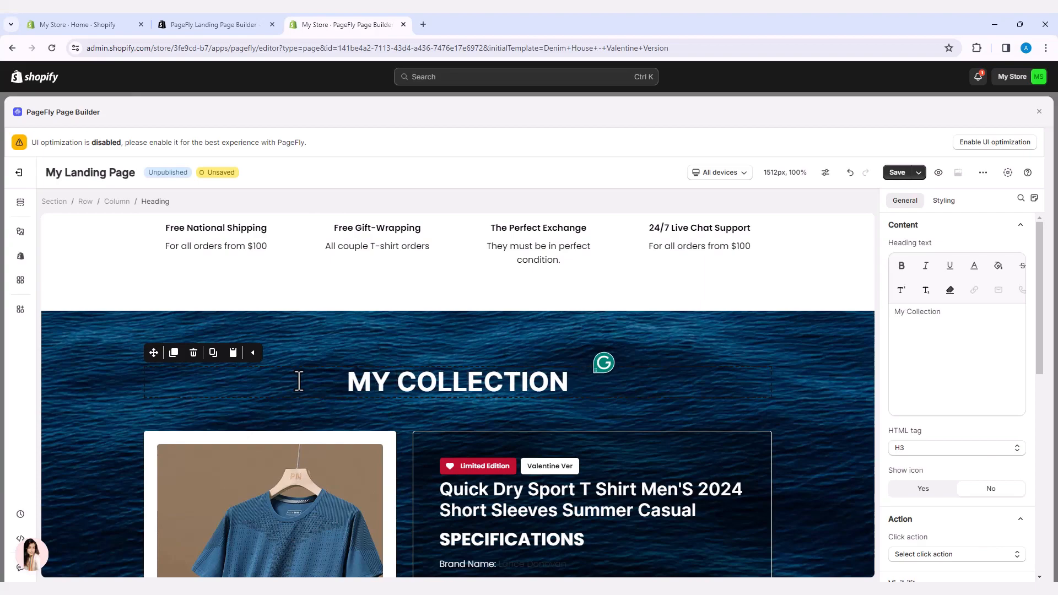
key("ctrl+s")
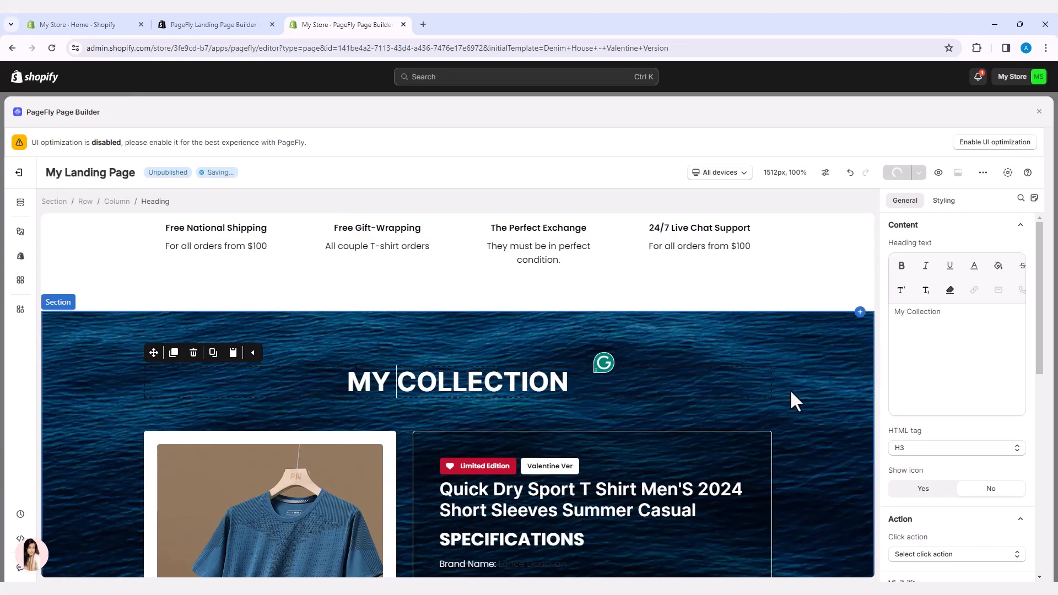
left_click(788, 388)
Review the remaining page sections from My Collection through Why Choose Us, the customer reviews and the email signup, and return to the Hero Banner.
scroll(789, 389, "down", 5)
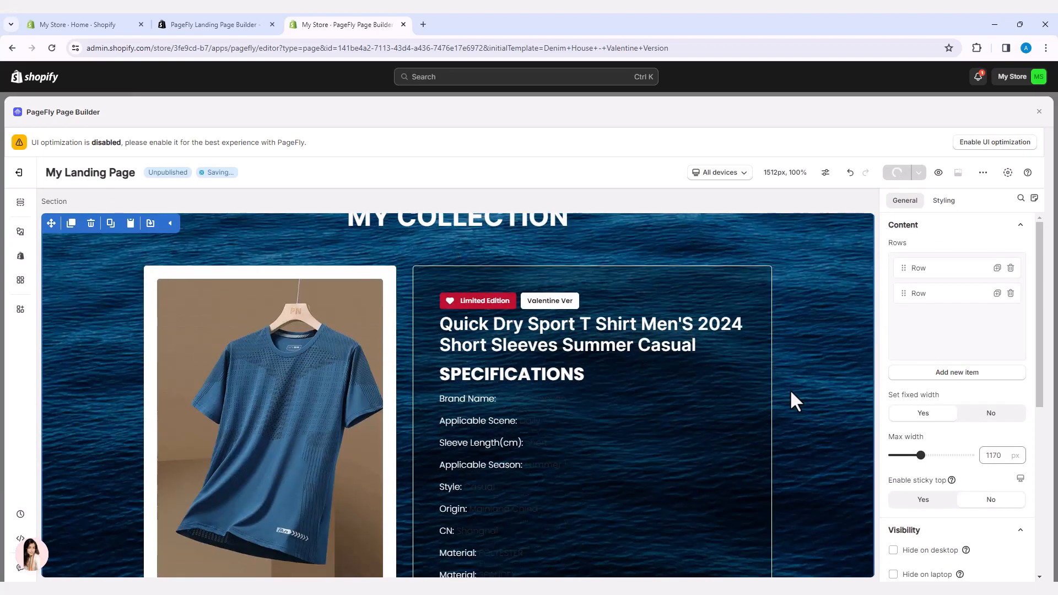
scroll(789, 388, "down", 7)
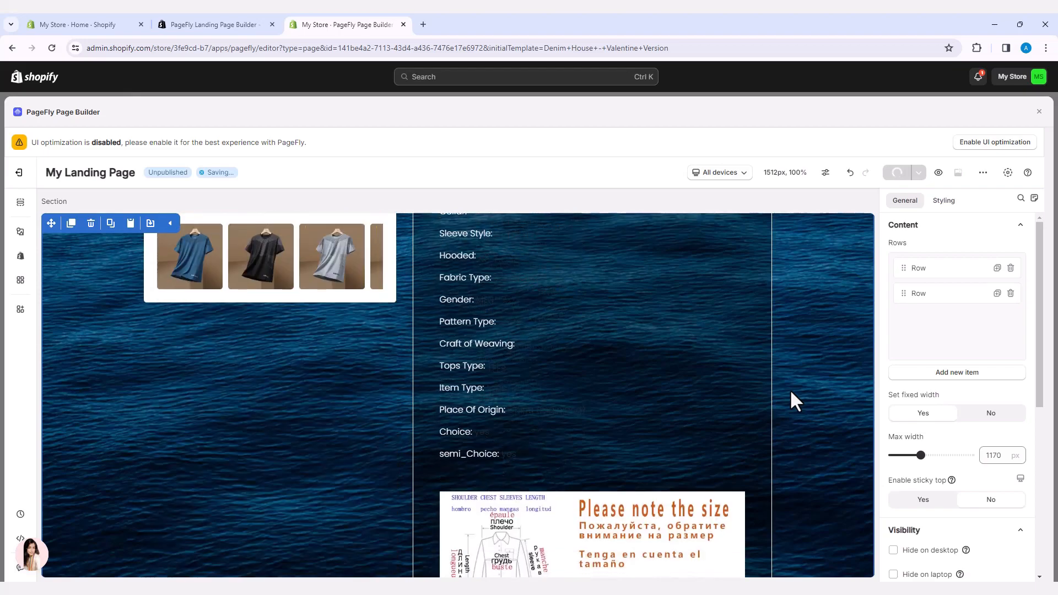
scroll(788, 388, "down", 9)
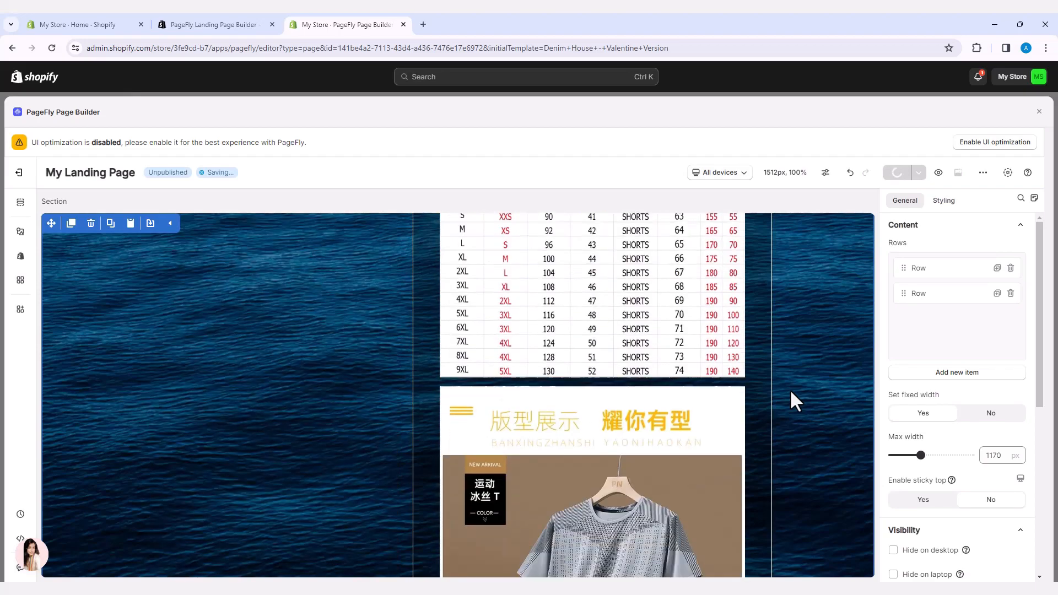
scroll(791, 392, "down", 10)
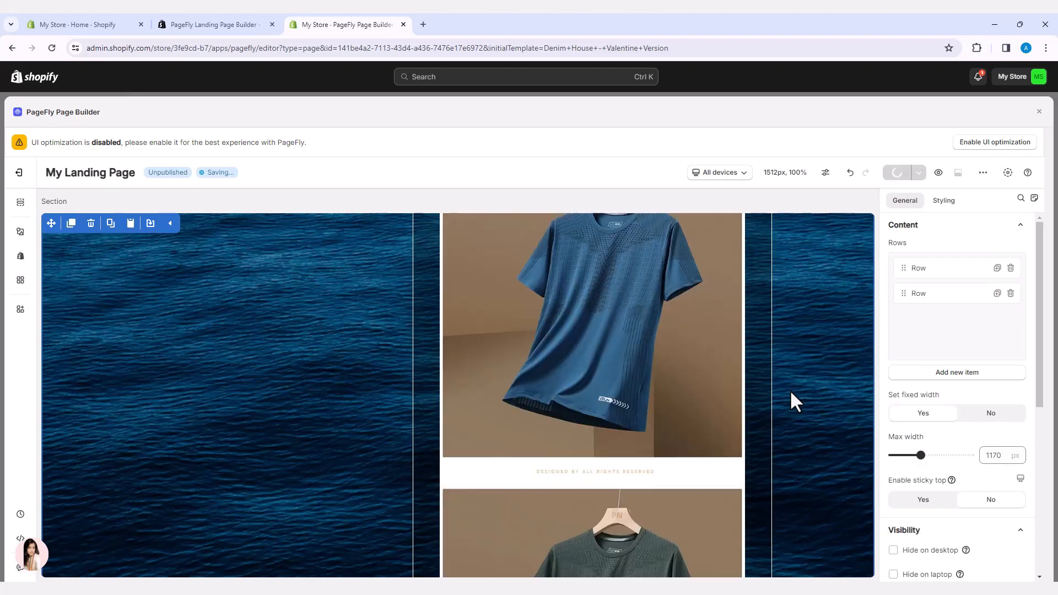
scroll(791, 393, "down", 10)
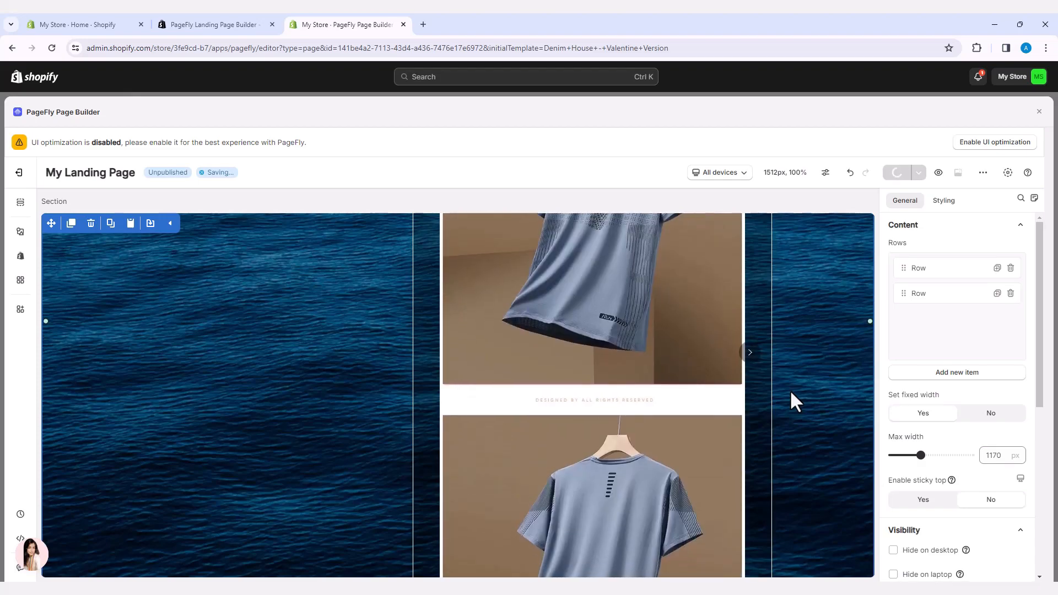
scroll(789, 389, "down", 10)
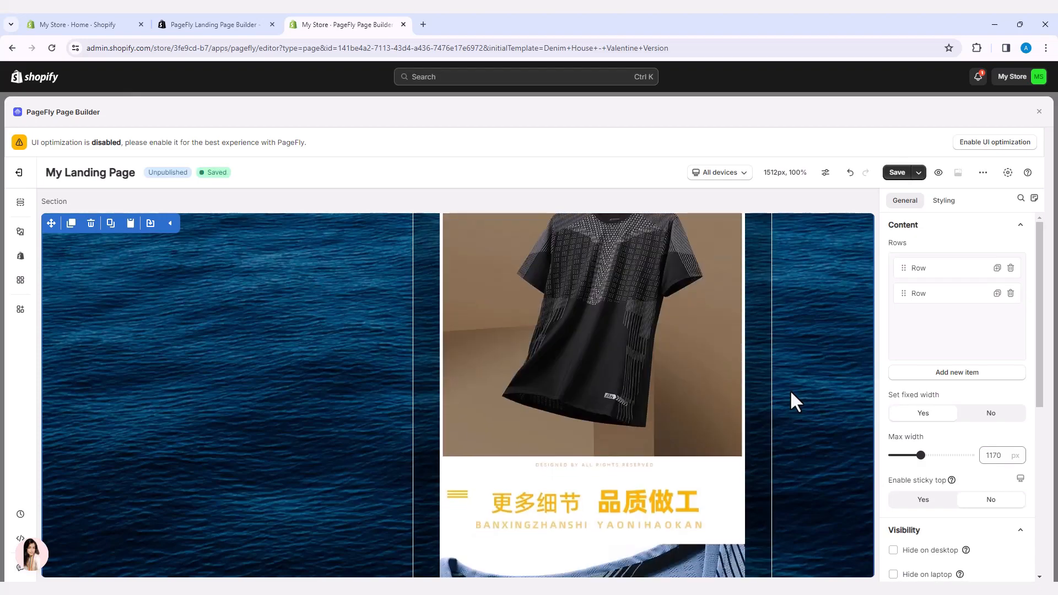
scroll(791, 393, "down", 10)
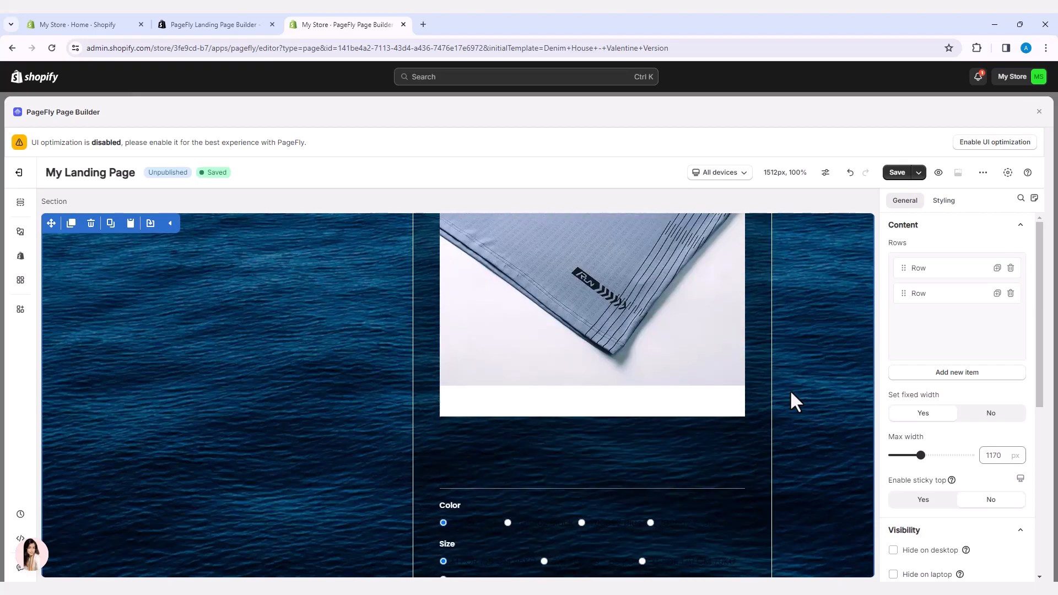
scroll(791, 392, "down", 6)
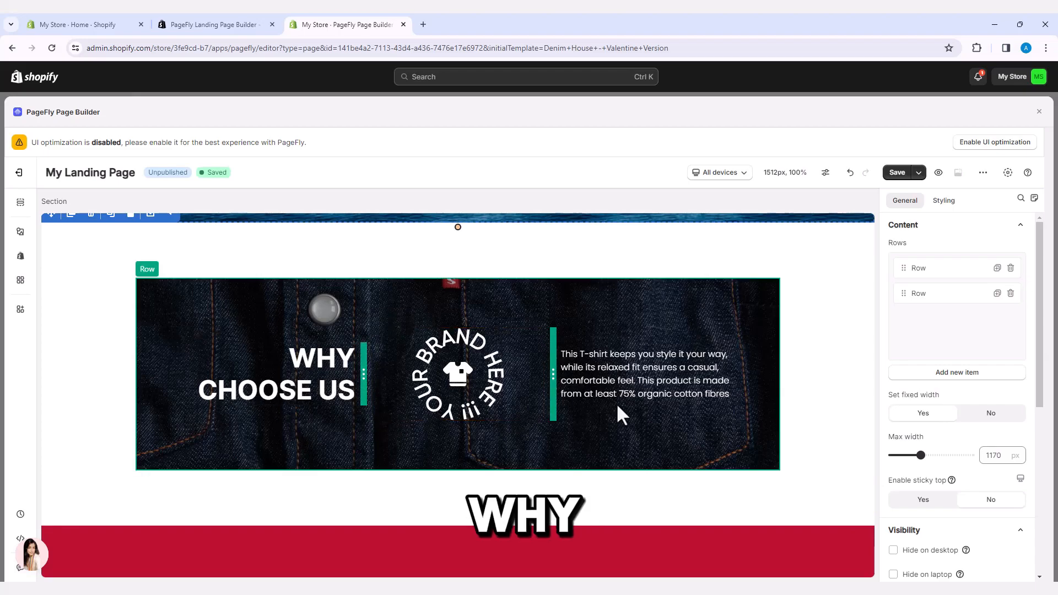
scroll(619, 407, "down", 1)
scroll(621, 413, "down", 3)
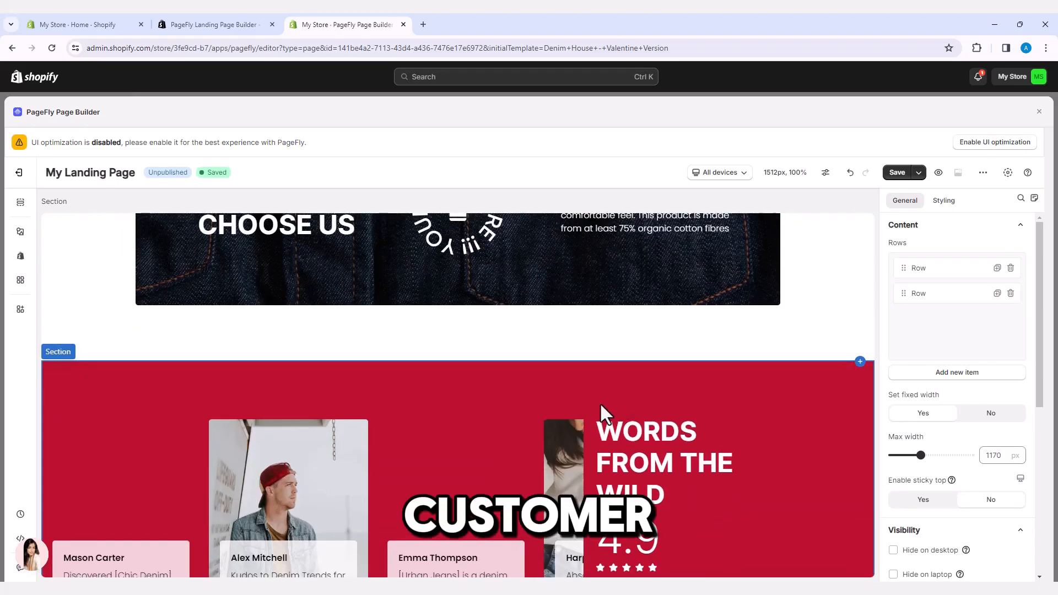
scroll(599, 405, "down", 1)
scroll(599, 405, "down", 2)
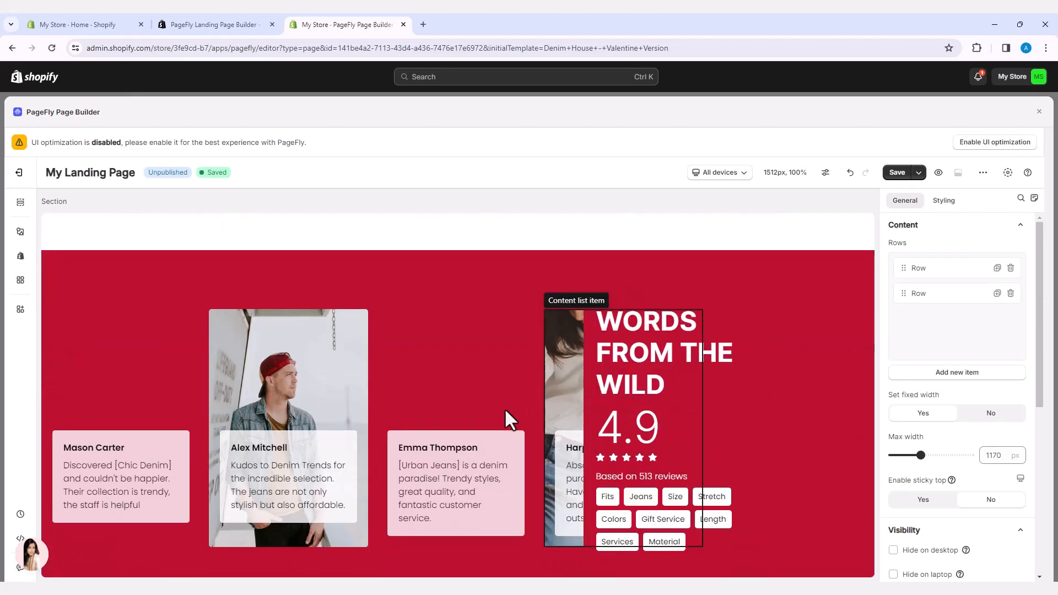
scroll(502, 409, "down", 1)
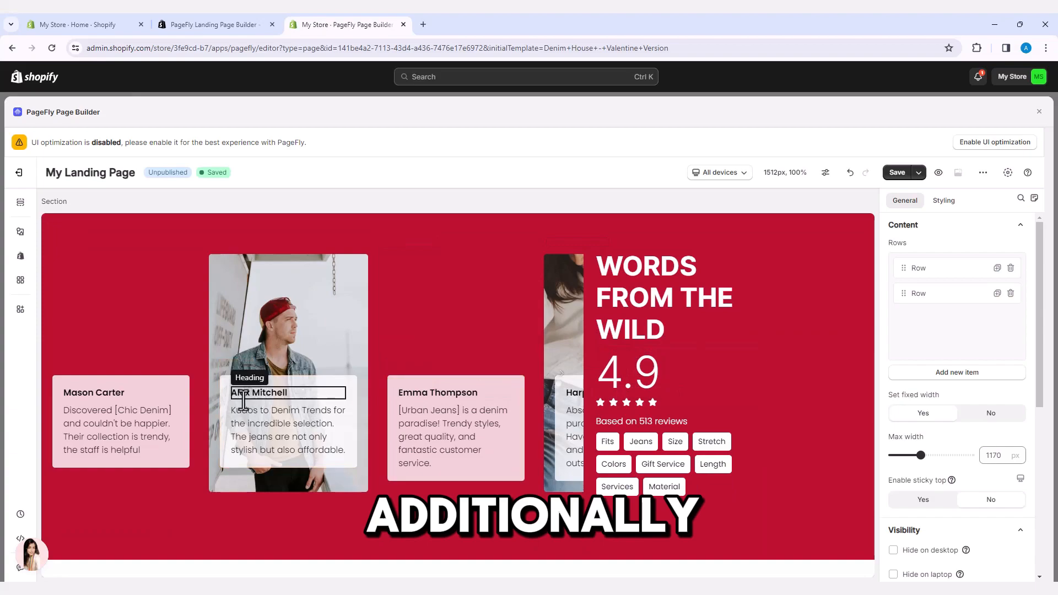
scroll(432, 392, "down", 5)
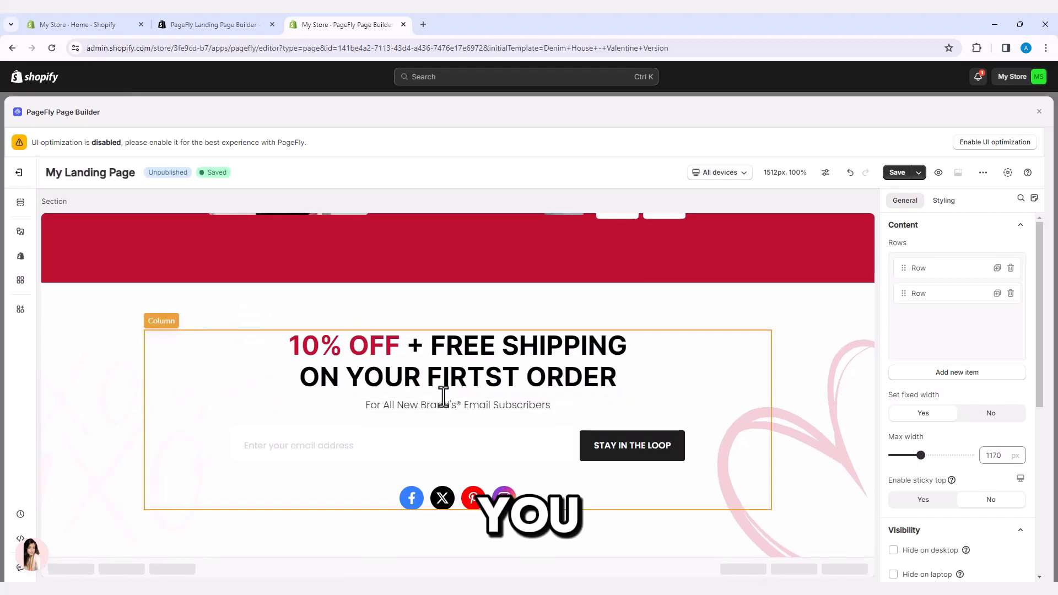
scroll(441, 395, "up", 10)
scroll(118, 387, "up", 15)
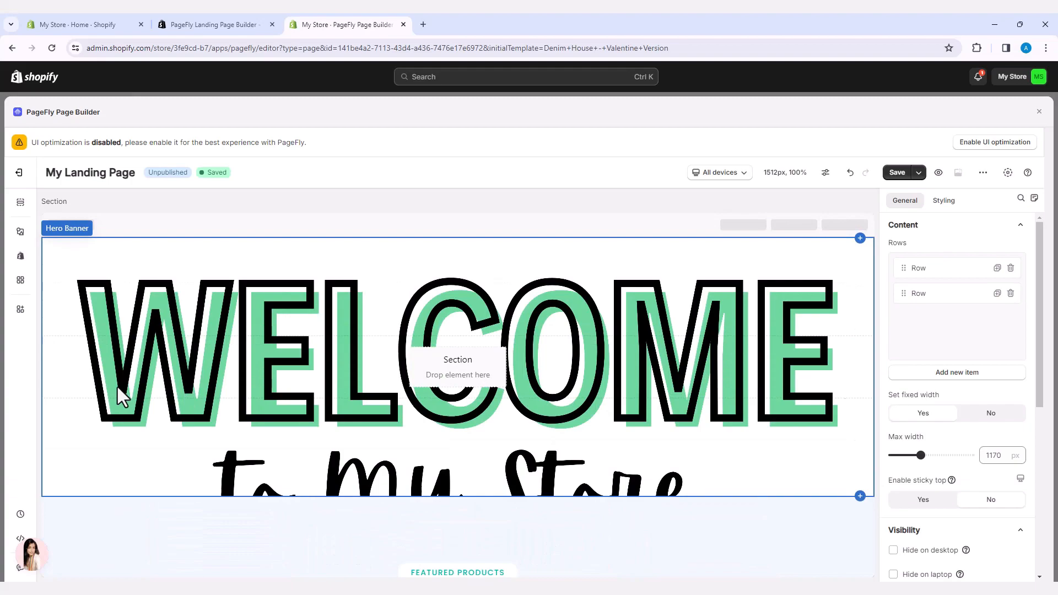
Save and publish the page with the title My Landing Page and URL my-landing-page using the free slot, and reload the editor.
left_click(898, 174)
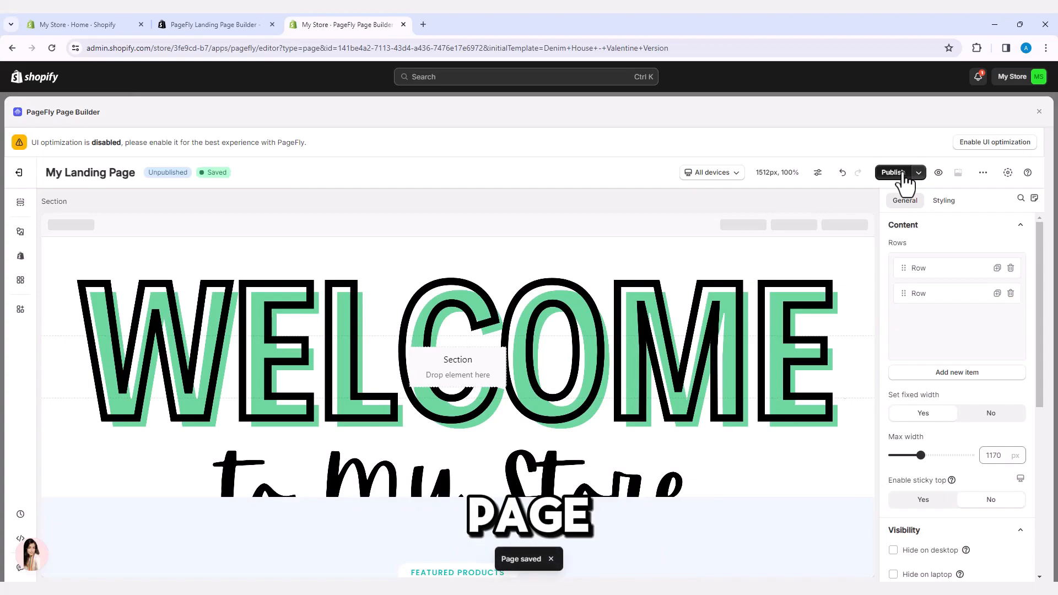
left_click(918, 173)
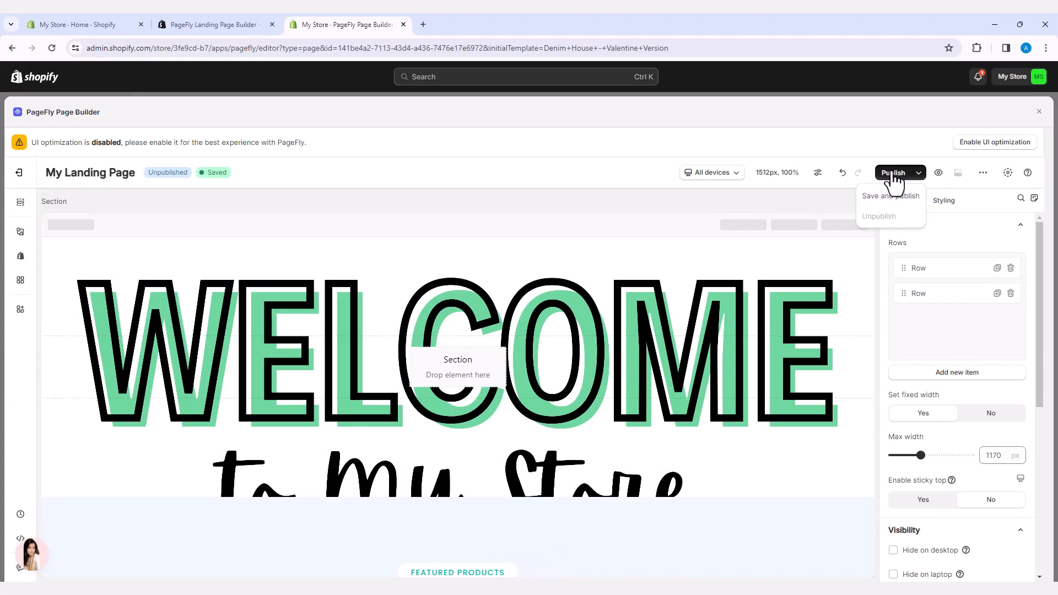
left_click(893, 174)
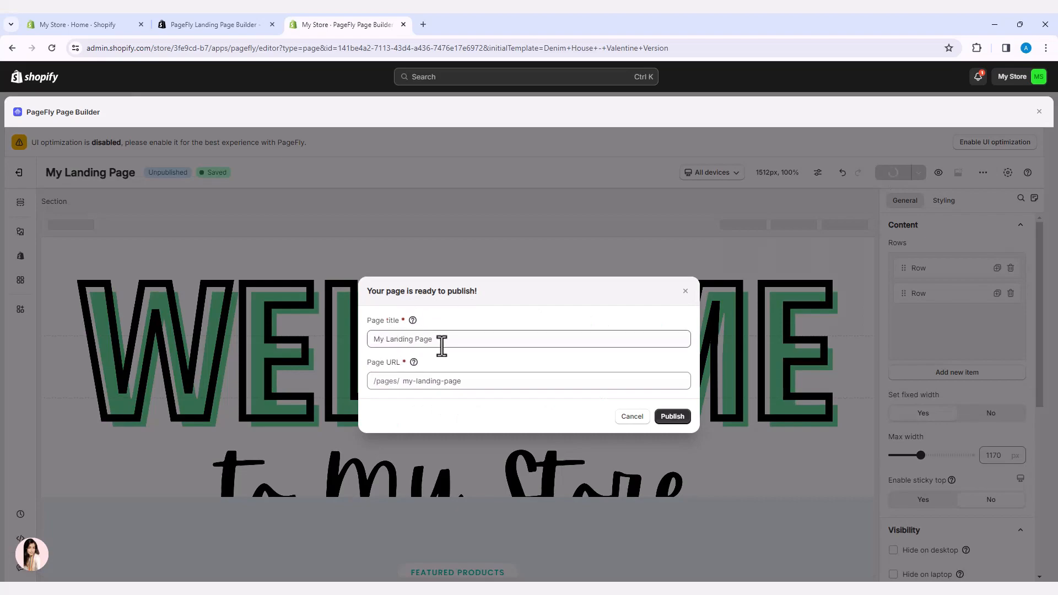
mouse_move(411, 364)
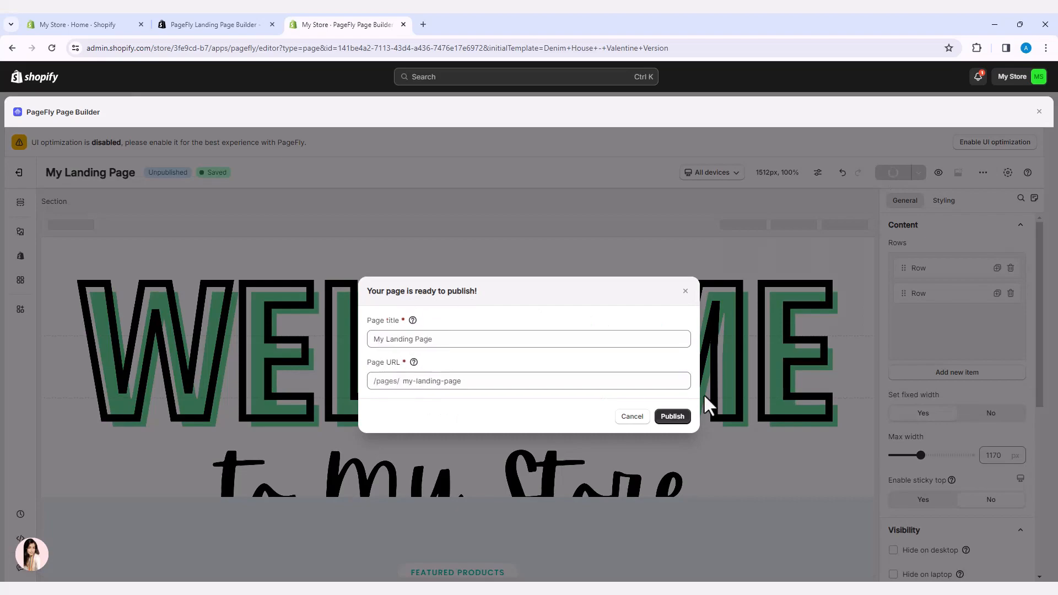
left_click(673, 420)
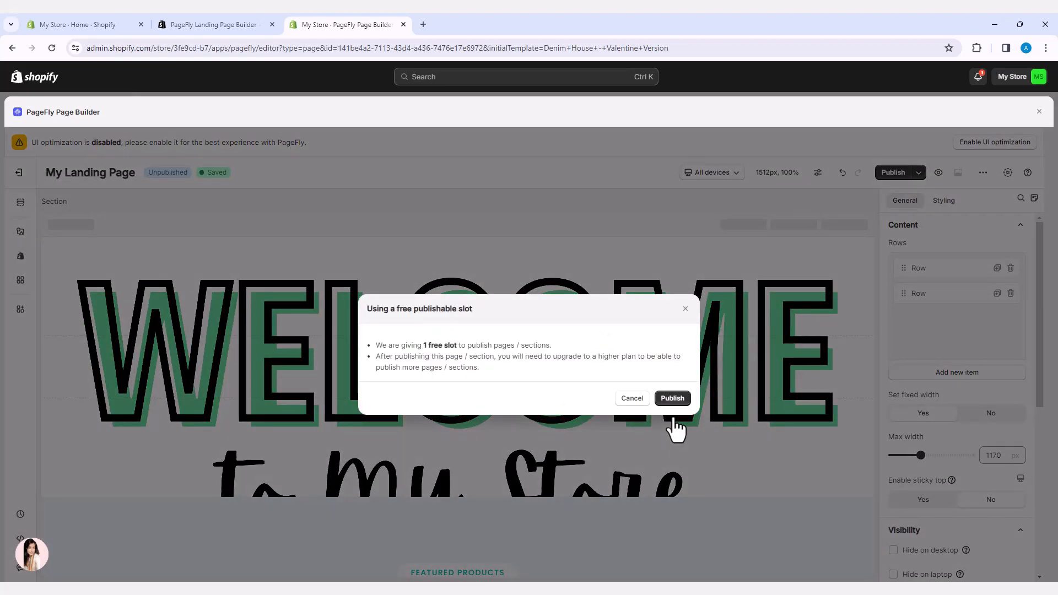
left_click(672, 398)
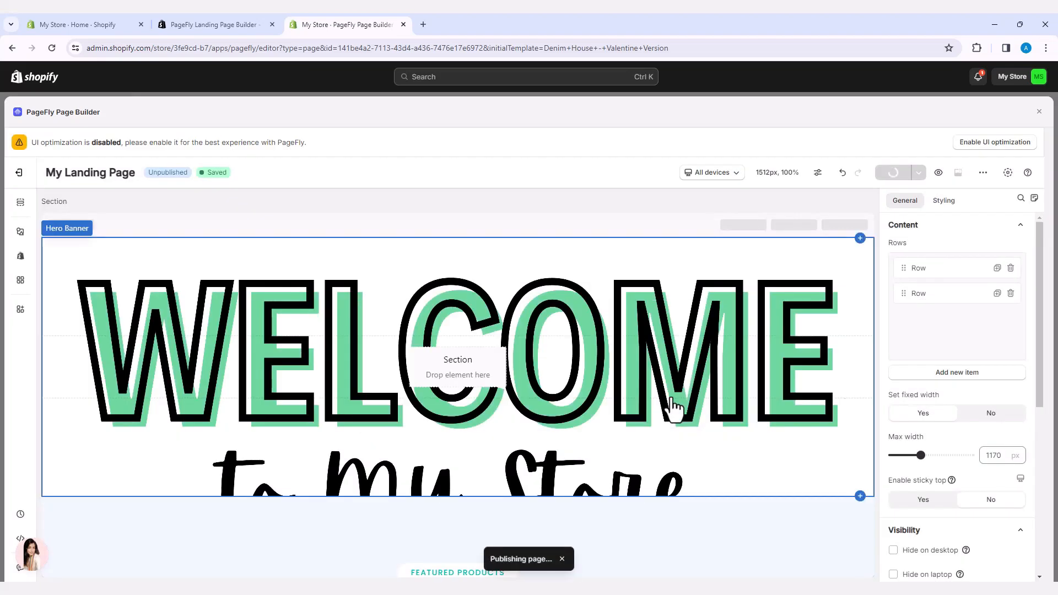
left_click(52, 48)
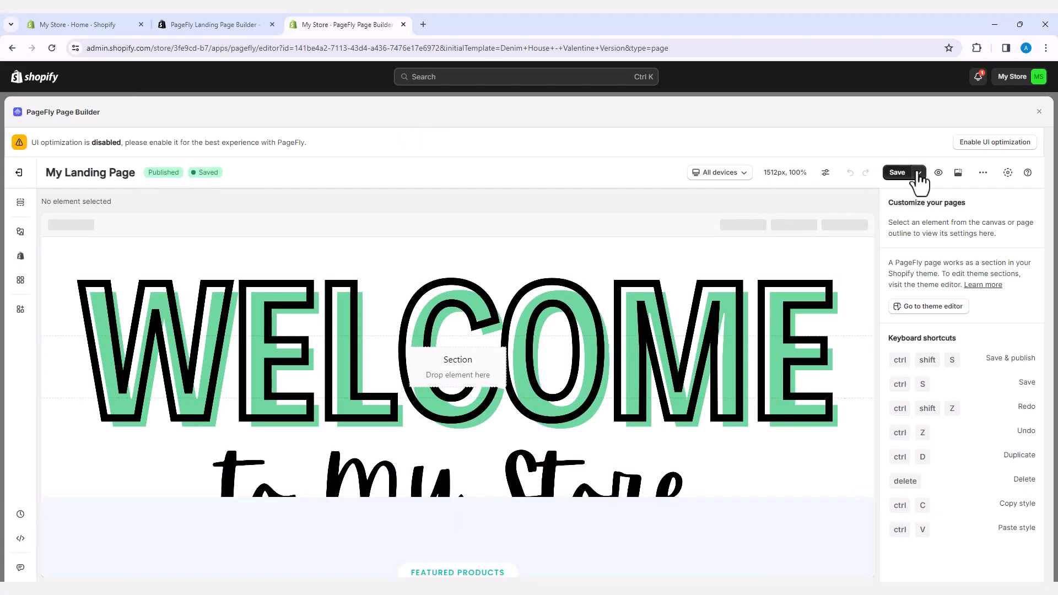
Preview the published page in the store and examine its Hero Banner, Shop Our Best Sellers and Share Your Love sections.
left_click(938, 173)
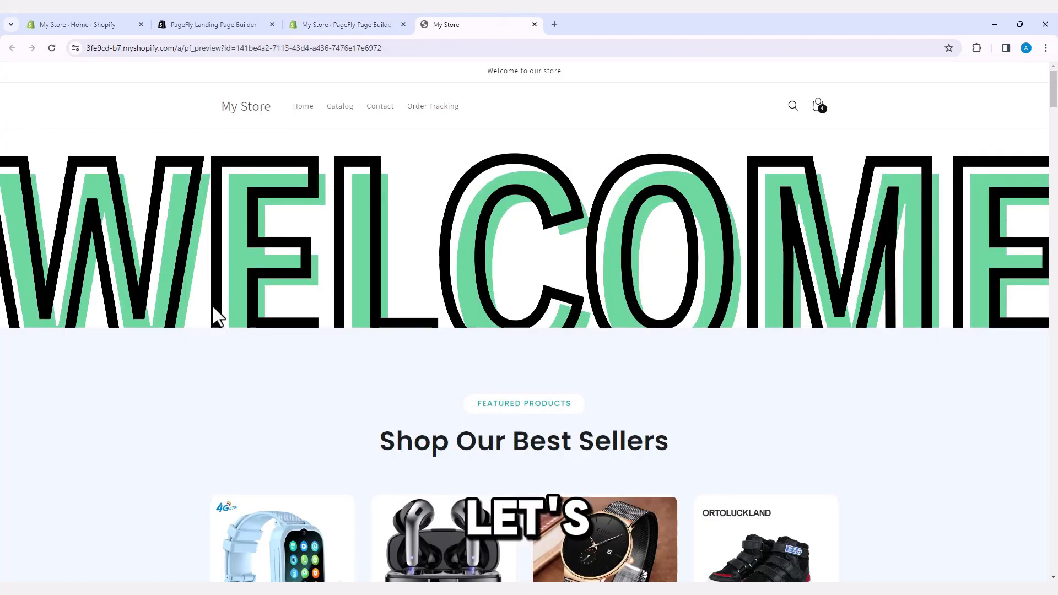
scroll(202, 336, "down", 3)
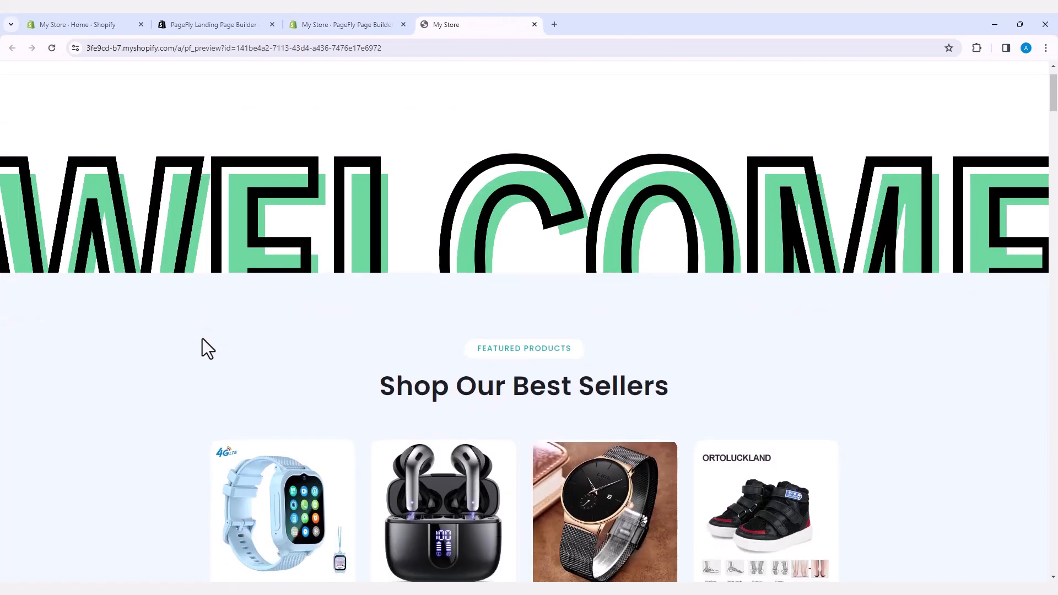
scroll(203, 338, "down", 4)
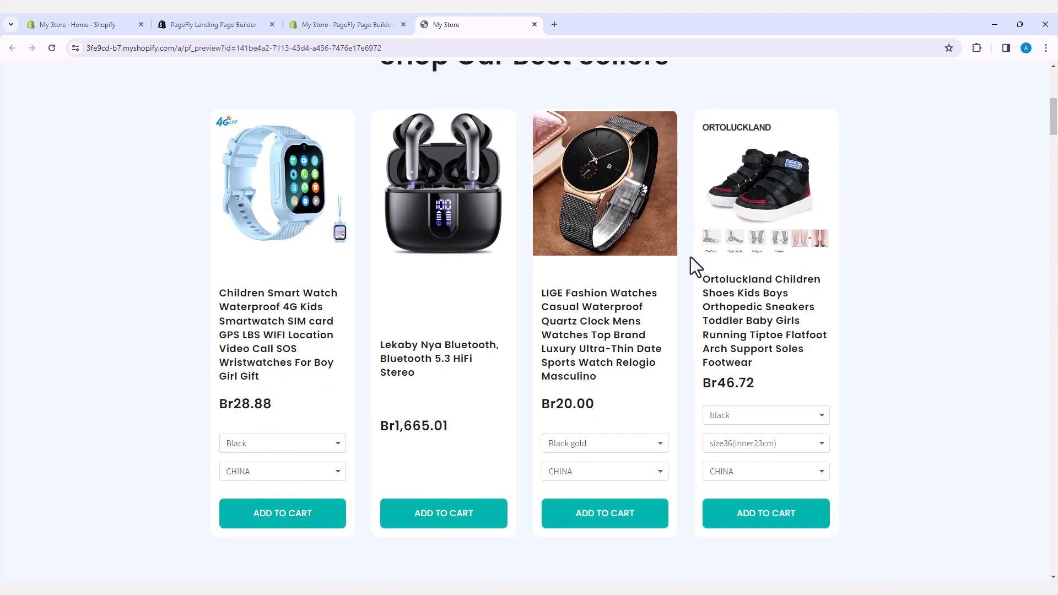
scroll(661, 330, "down", 5)
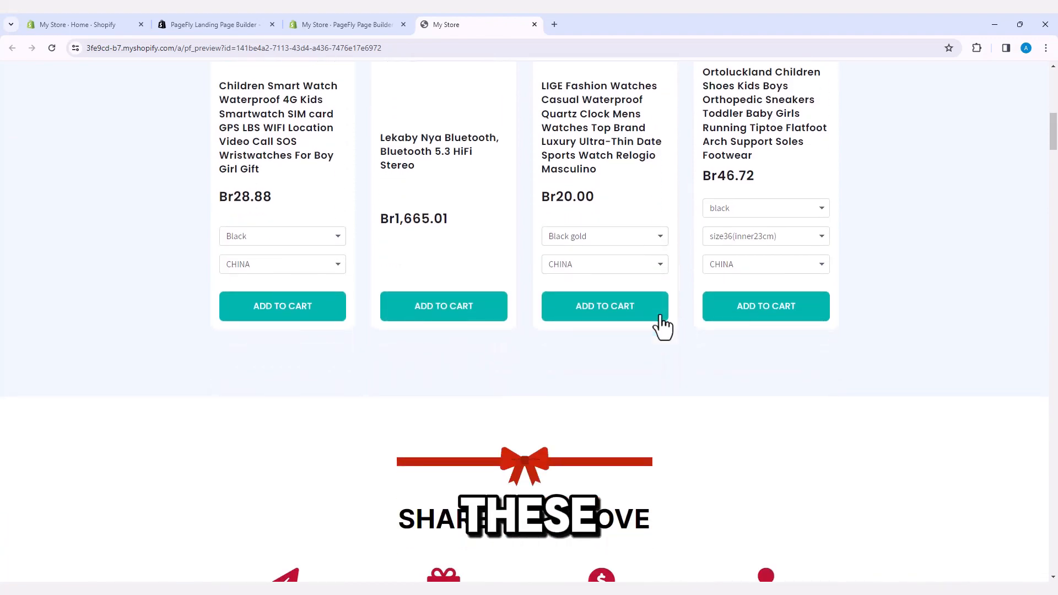
scroll(660, 332, "down", 3)
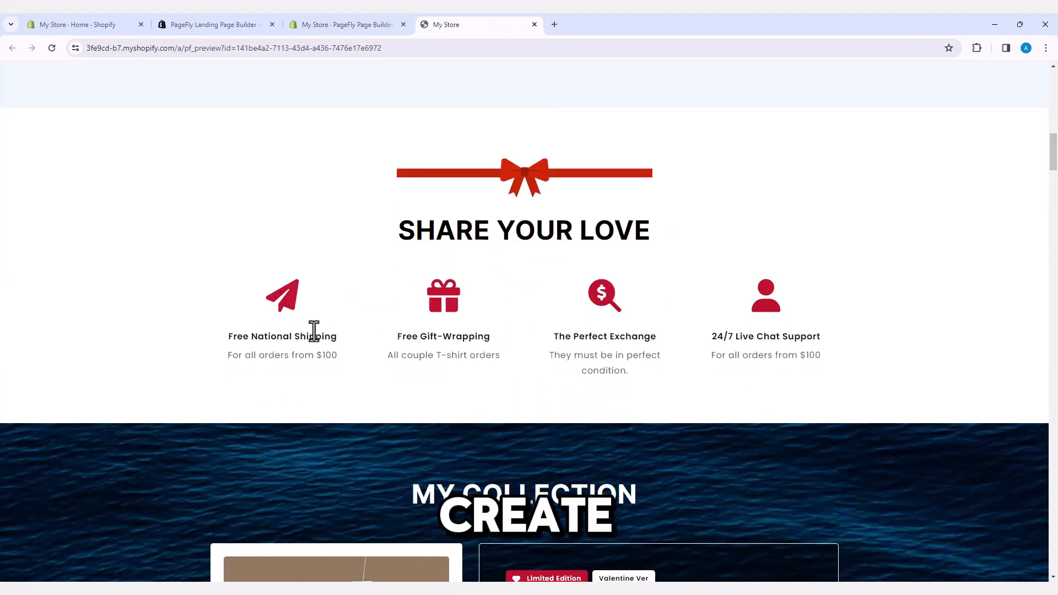
left_click_drag(396, 241, 643, 238)
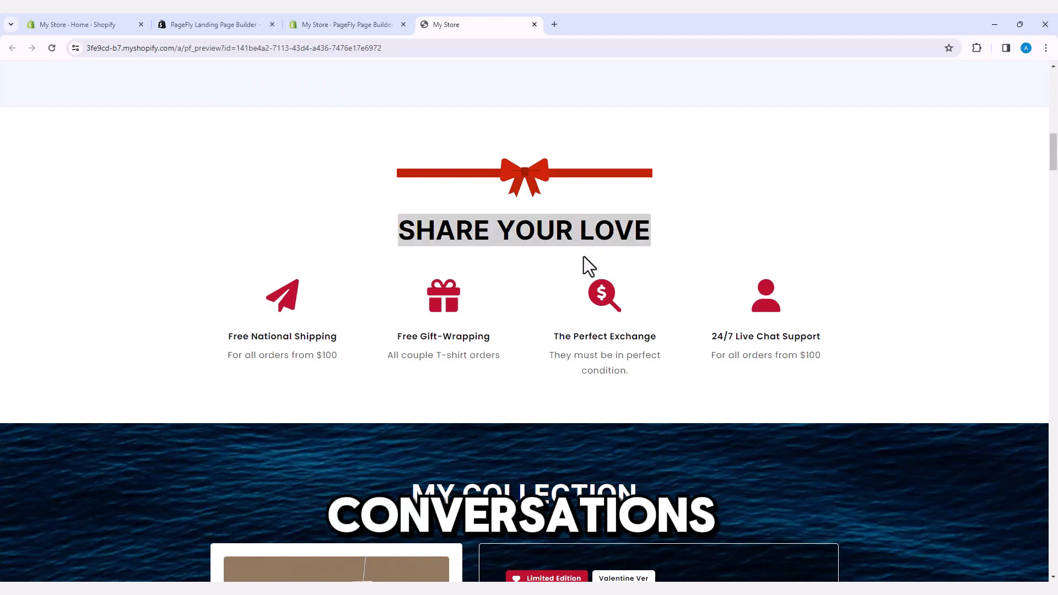
Examine the My Collection section of the published page, including the T-shirt's gallery, specifications, description images, variant options and Add To Cart area.
left_click(531, 294)
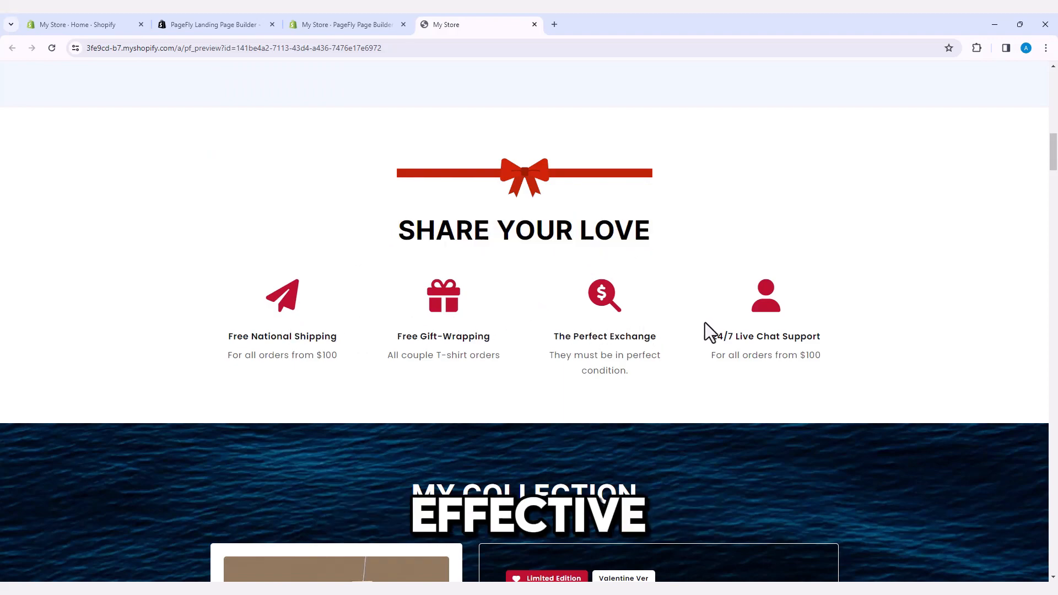
scroll(762, 325, "down", 4)
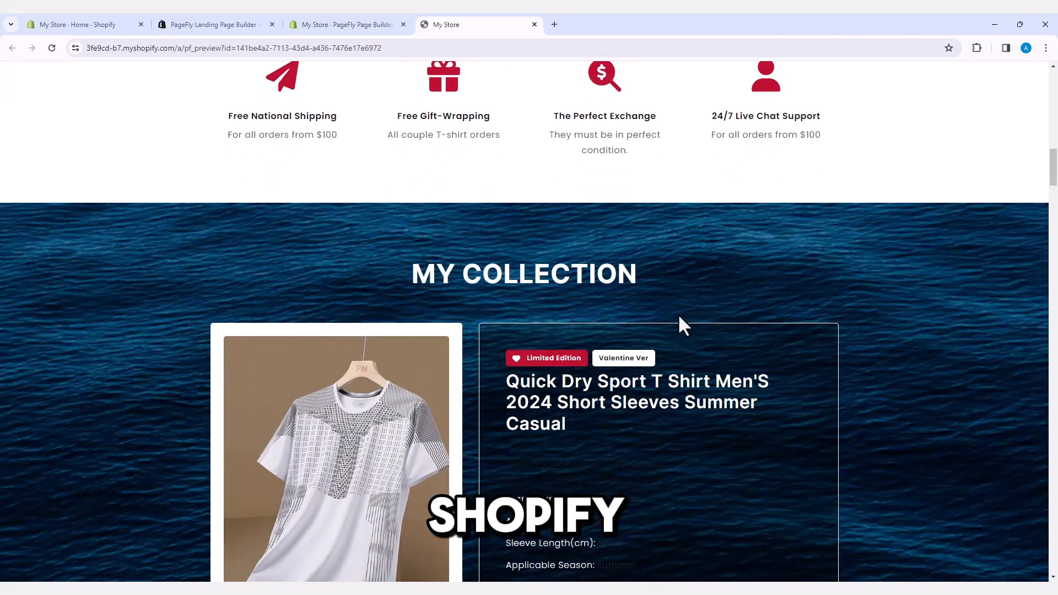
scroll(673, 324, "down", 2)
scroll(556, 303, "down", 2)
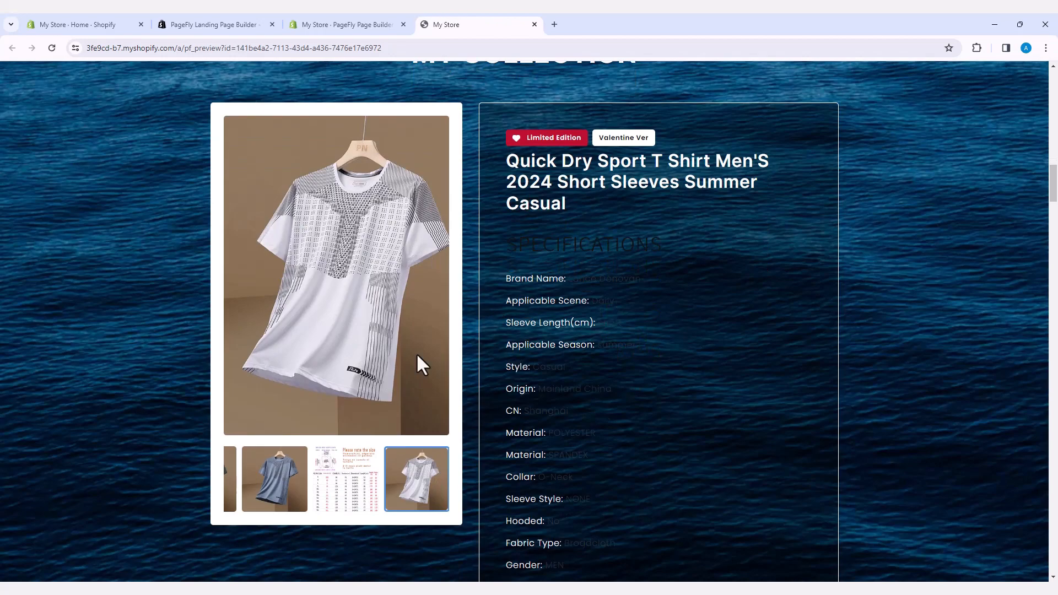
scroll(417, 355, "down", 6)
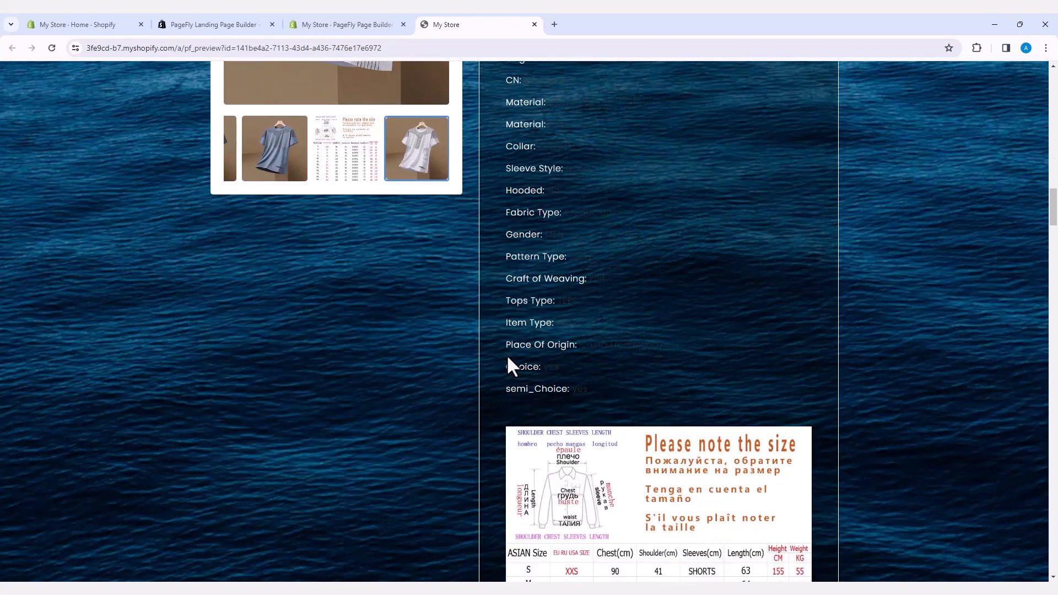
scroll(508, 364, "down", 12)
scroll(508, 358, "down", 14)
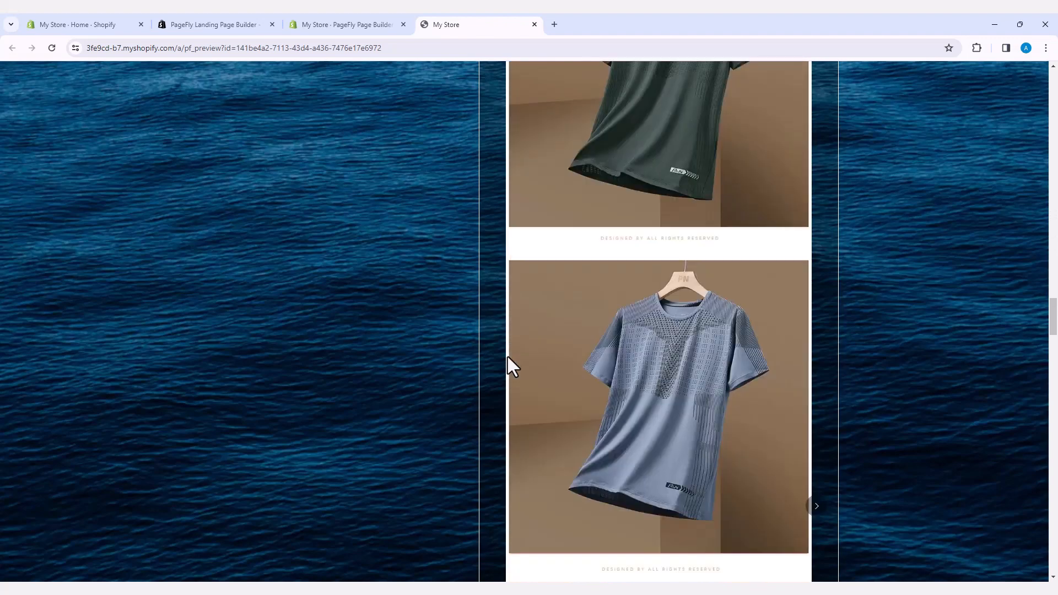
scroll(507, 356, "down", 20)
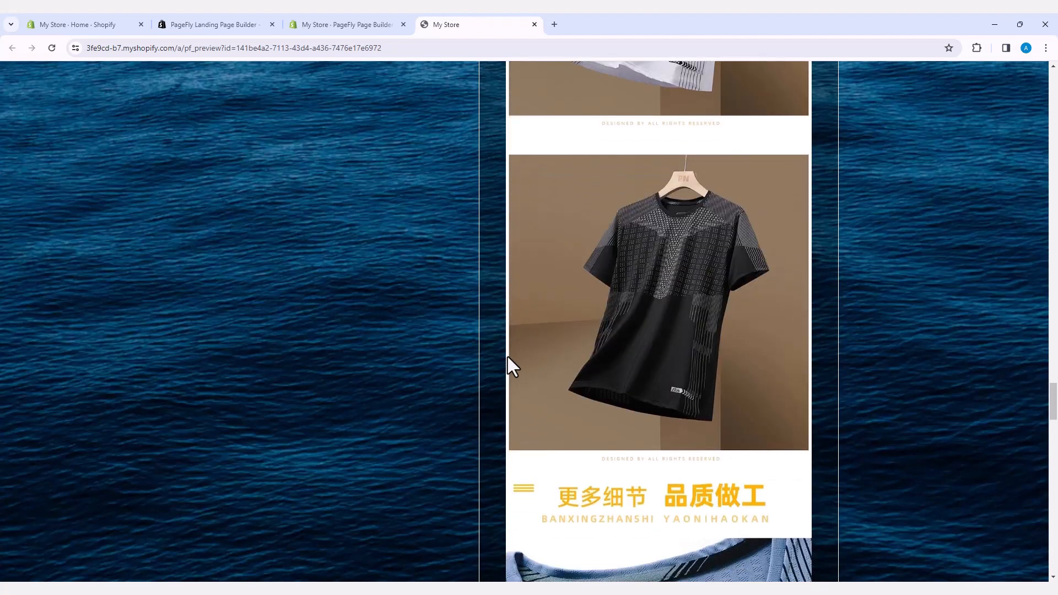
scroll(507, 356, "down", 20)
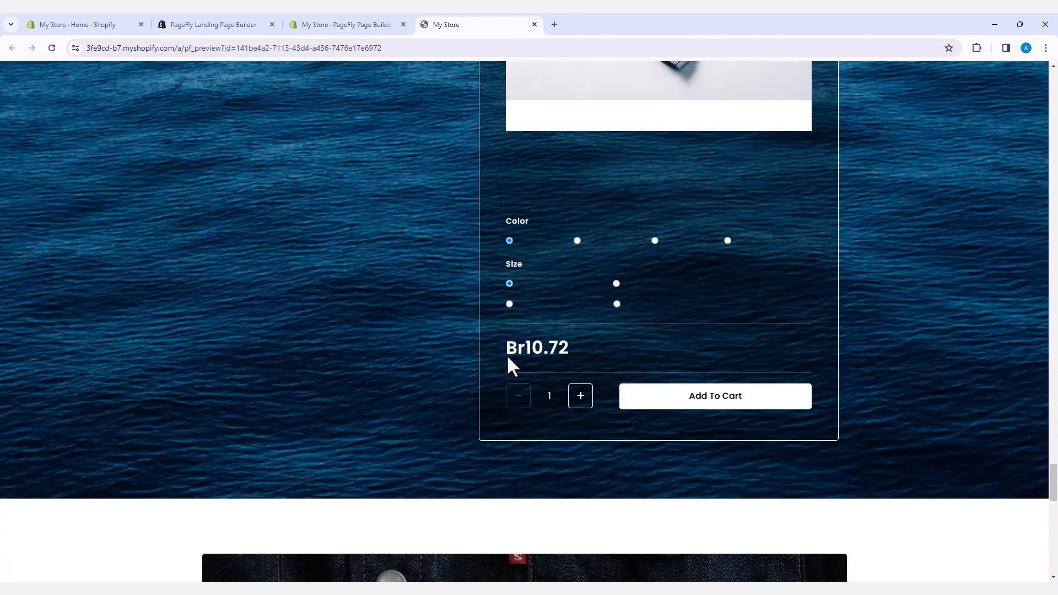
Review the Why Choose Us, Words From The Wild and email signup sections down to the footer, and return to Shop Our Best Sellers.
scroll(507, 357, "down", 5)
scroll(507, 355, "down", 5)
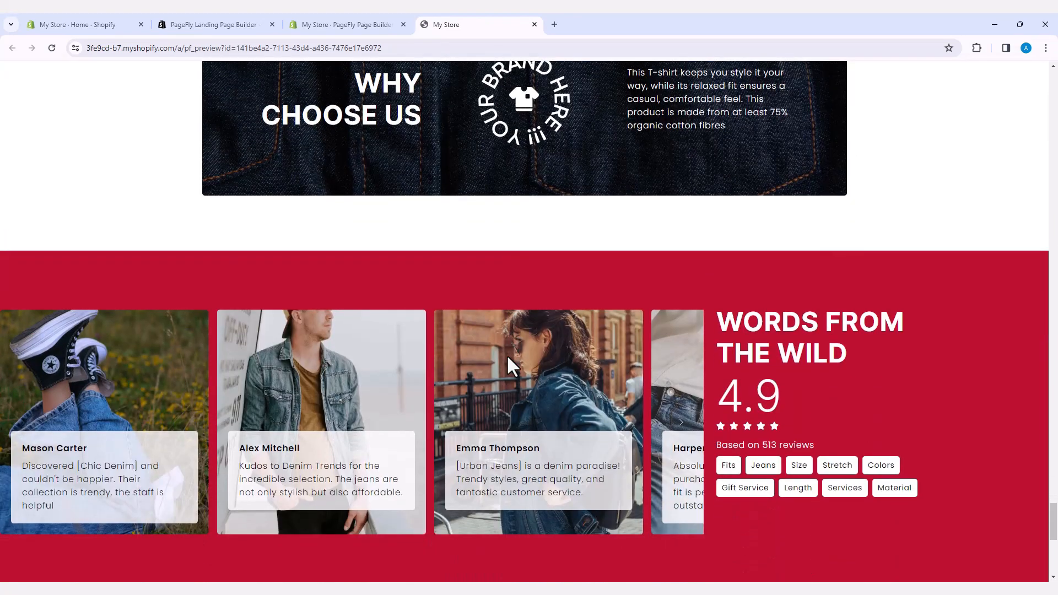
scroll(507, 354, "down", 1)
scroll(583, 357, "down", 5)
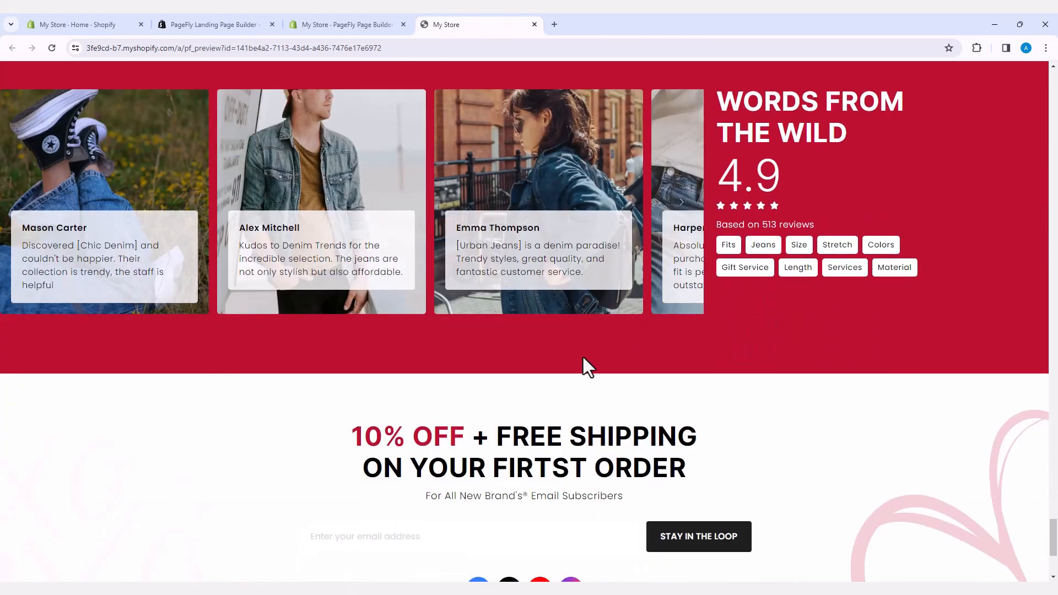
scroll(585, 369, "down", 2)
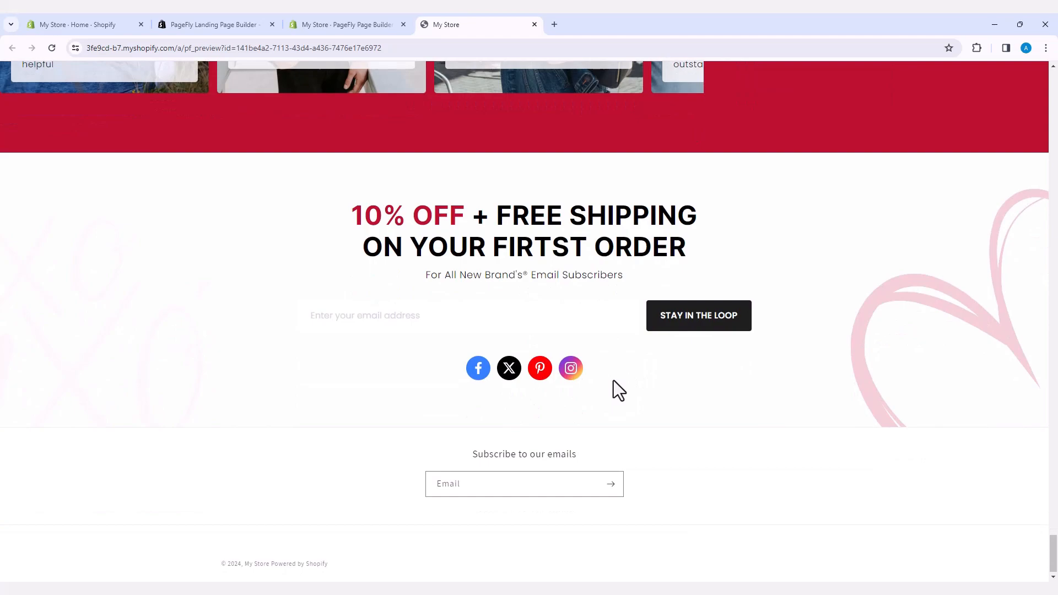
scroll(613, 380, "up", 10)
scroll(612, 378, "up", 20)
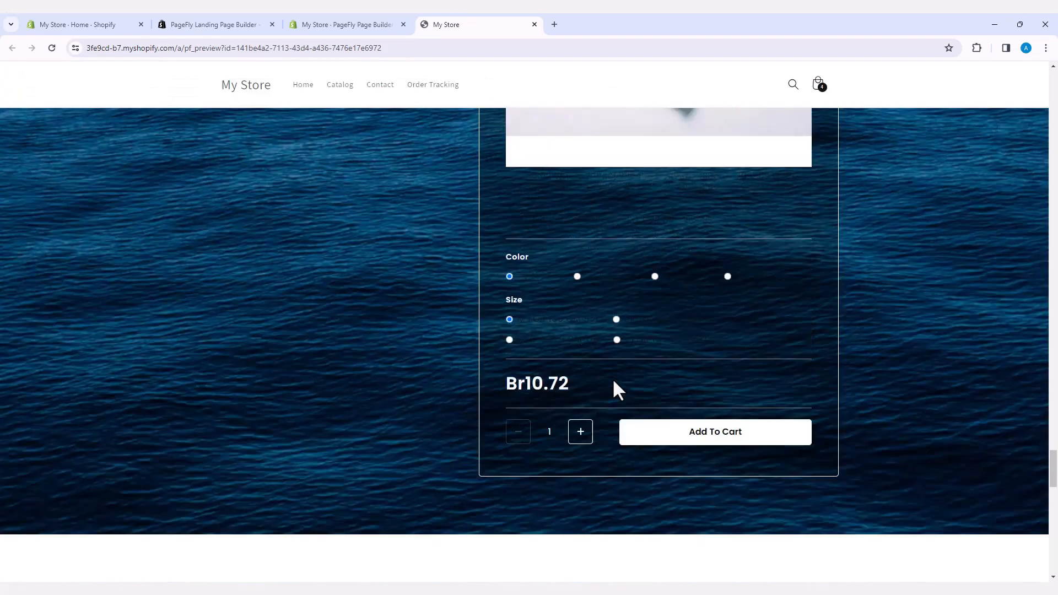
scroll(613, 378, "up", 20)
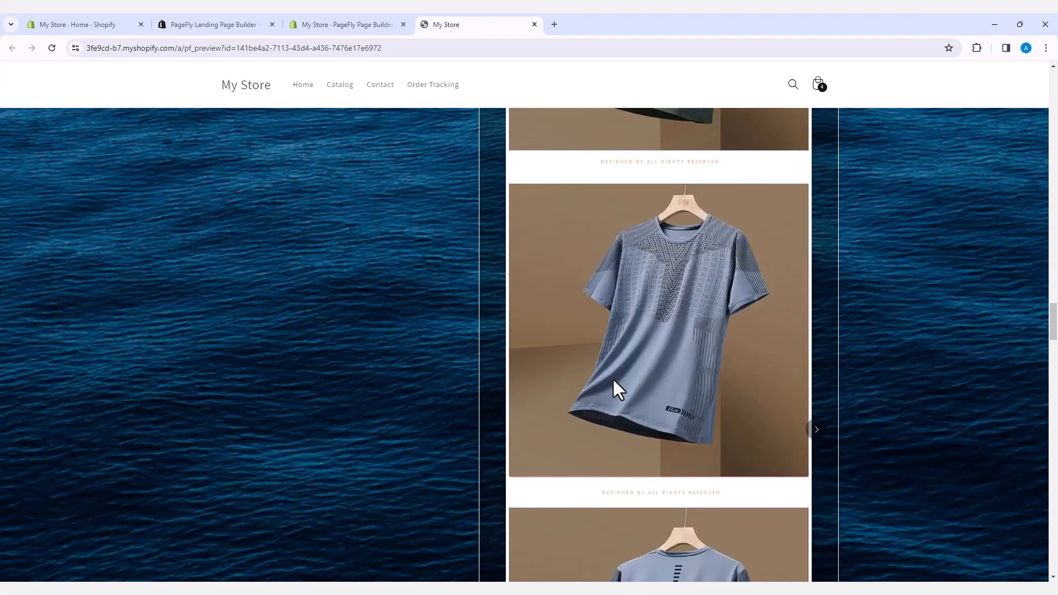
scroll(613, 378, "up", 20)
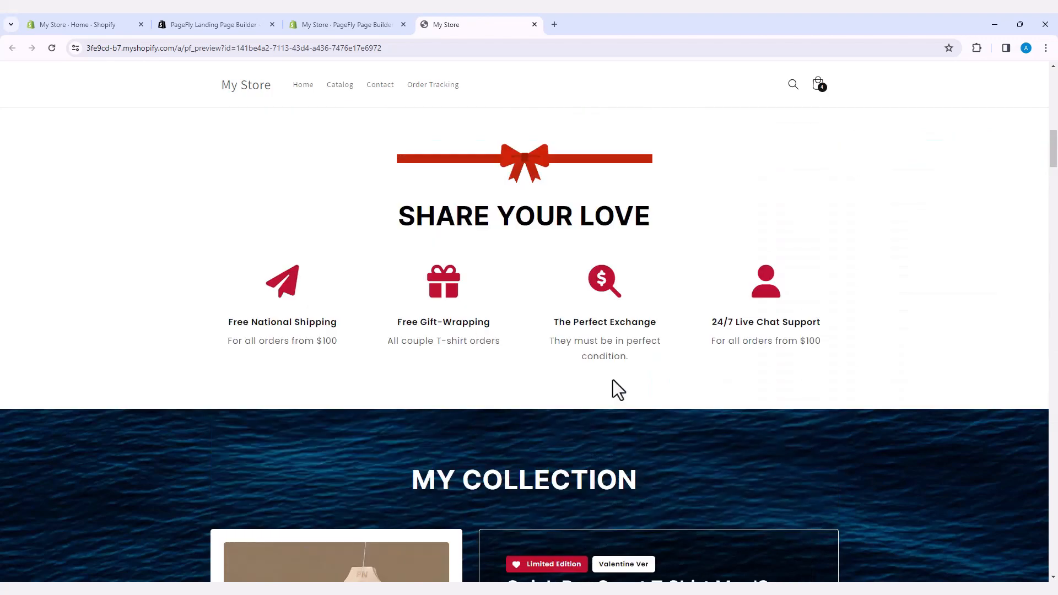
scroll(613, 379, "up", 5)
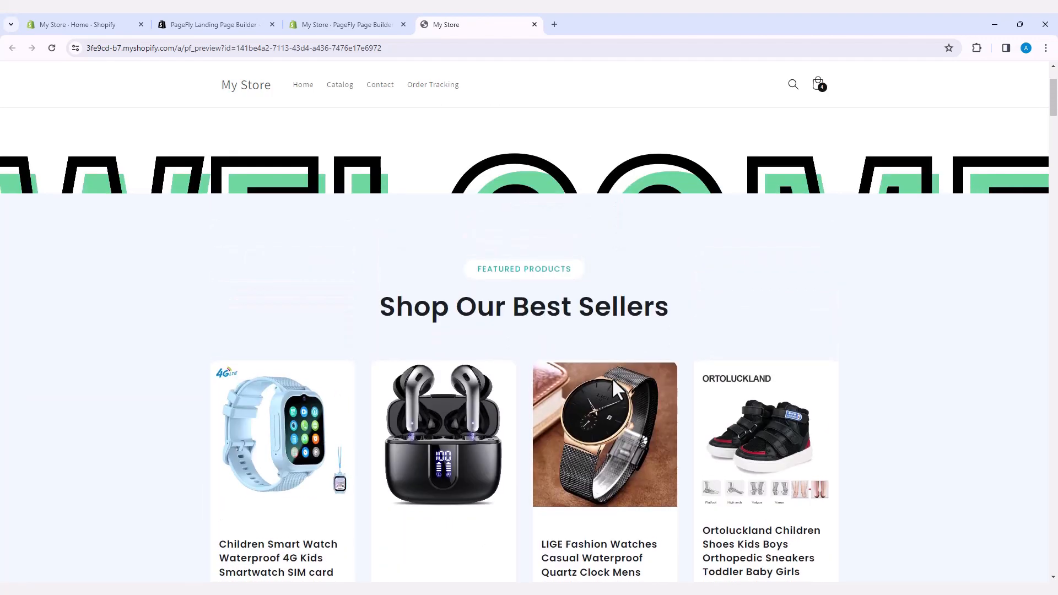